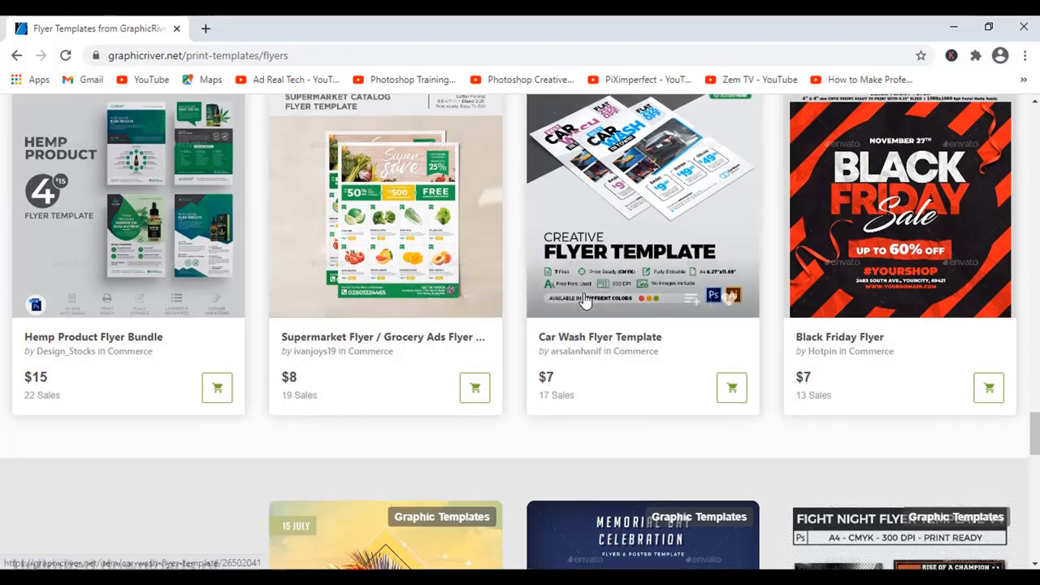
Search the flyer templates category on GraphicRiver for letterhead
scroll(585, 299, up, 2)
scroll(583, 298, up, 15)
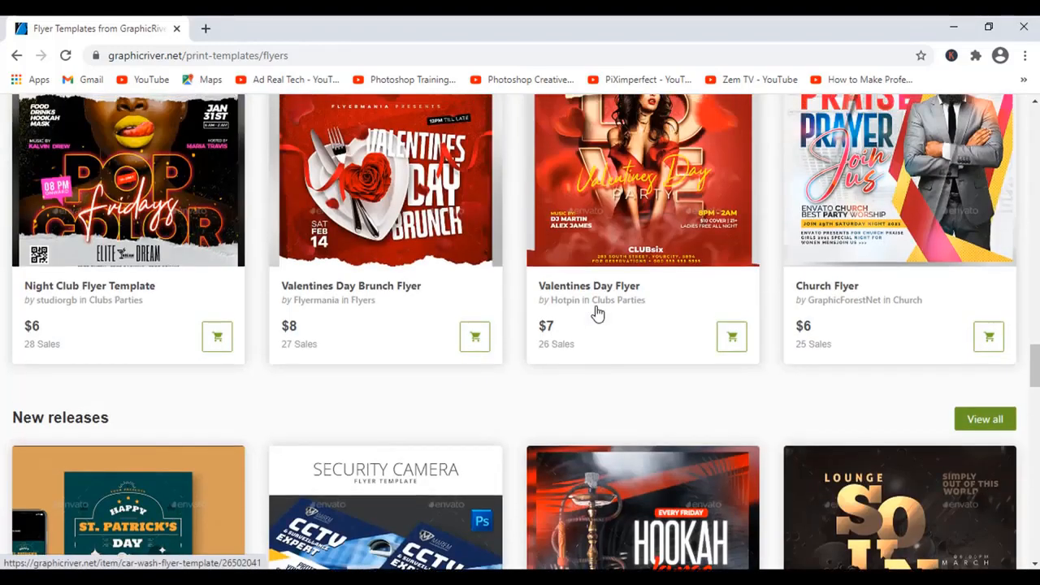
scroll(597, 312, up, 15)
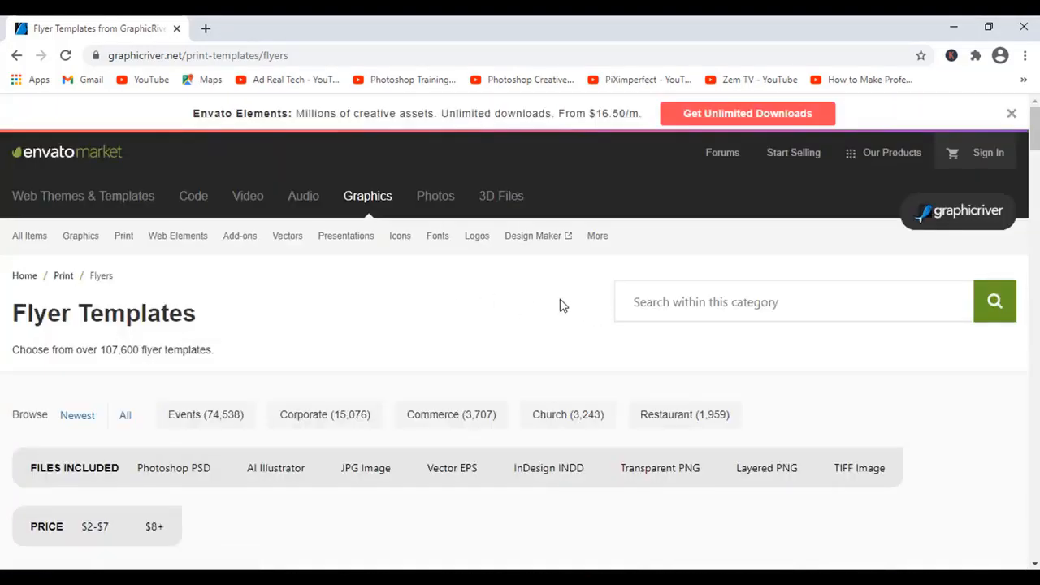
click(769, 306)
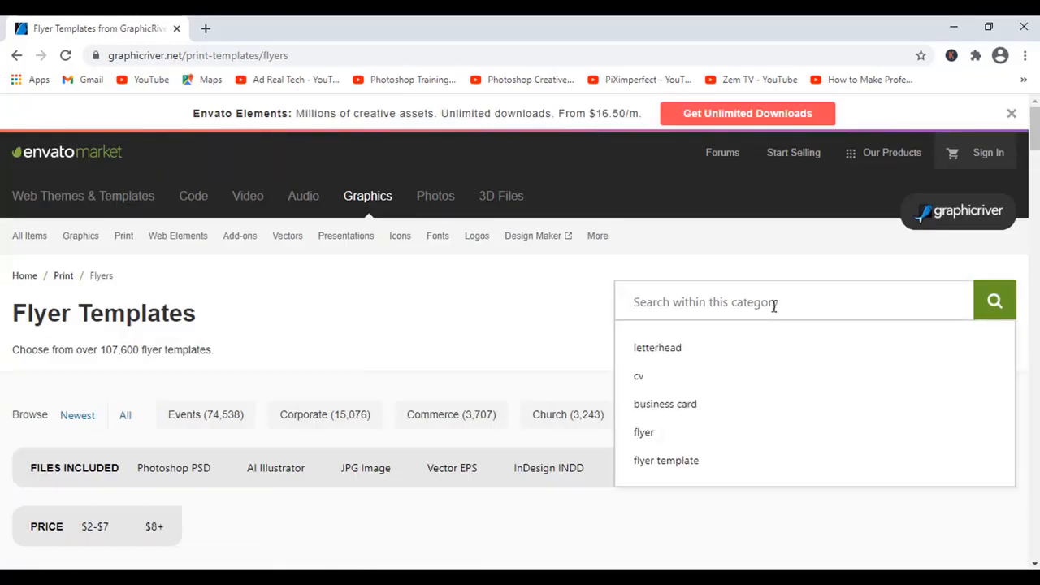
click(659, 352)
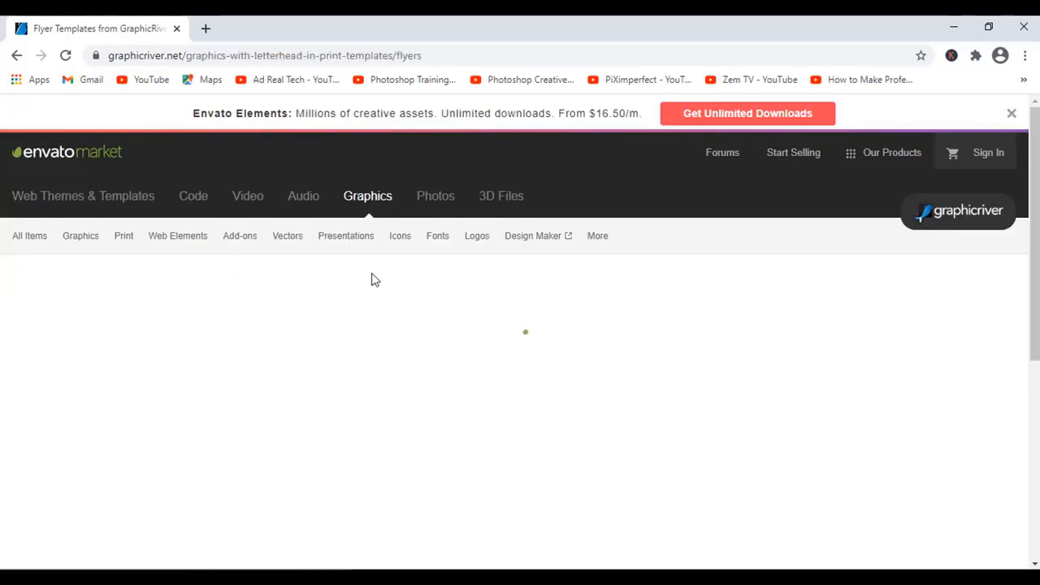
Examine the letterhead and business flyer designs in the search results, including their prices and sales
scroll(544, 274, down, 3)
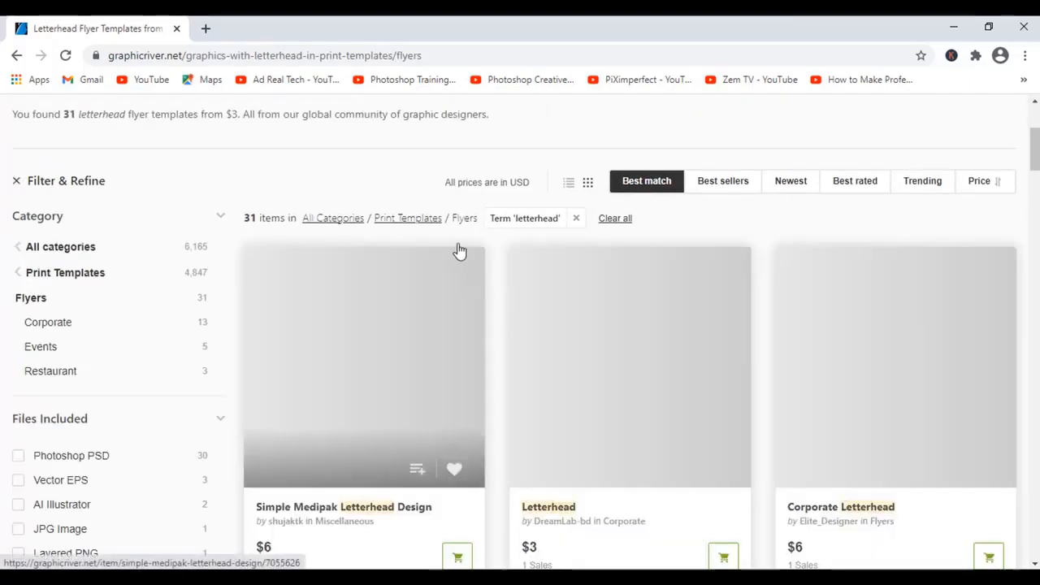
scroll(465, 242, down, 2)
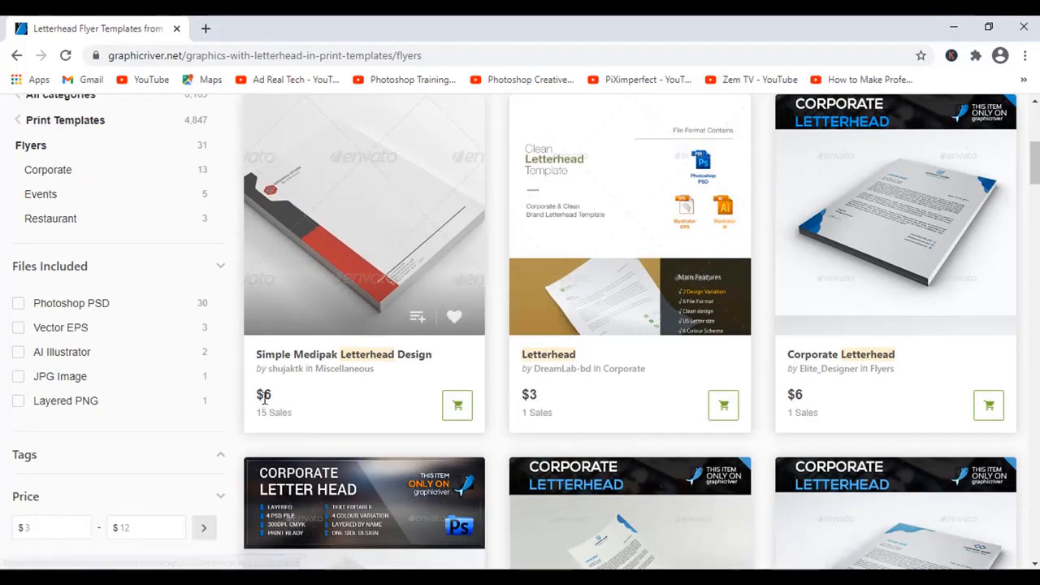
drag(265, 396, 276, 410)
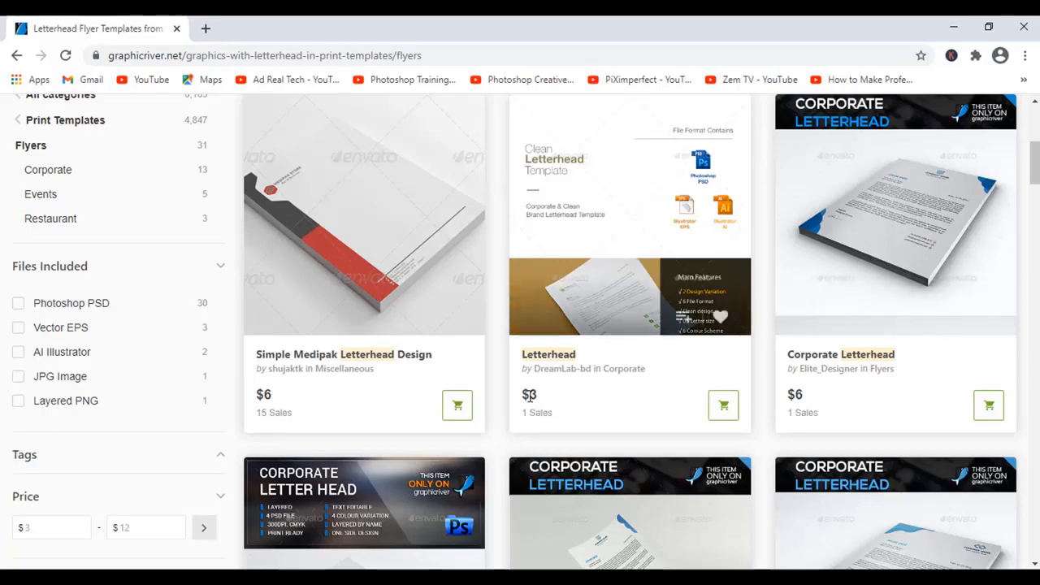
scroll(569, 397, down, 6)
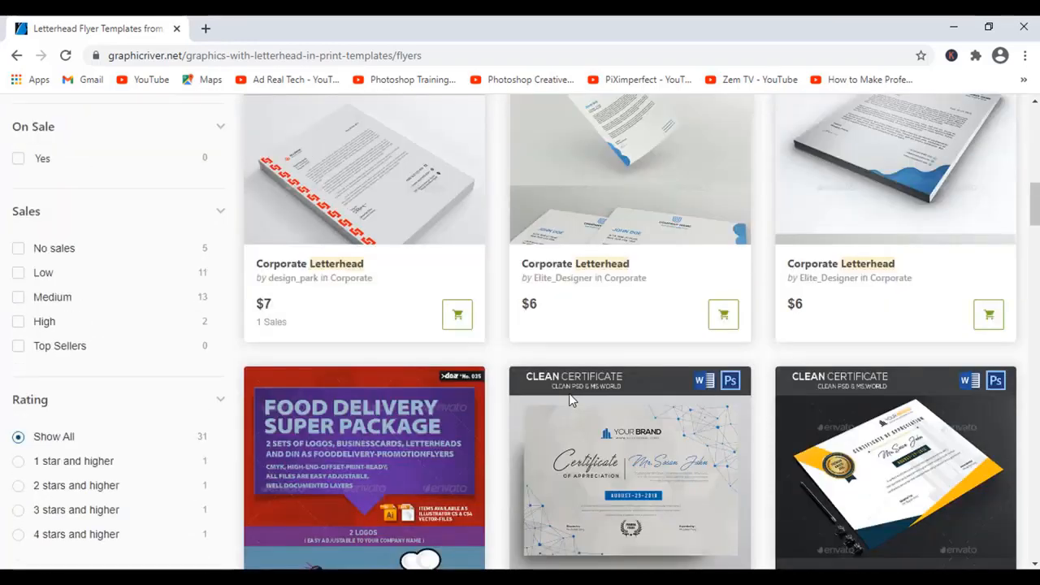
scroll(650, 394, up, 1)
scroll(663, 394, up, 2)
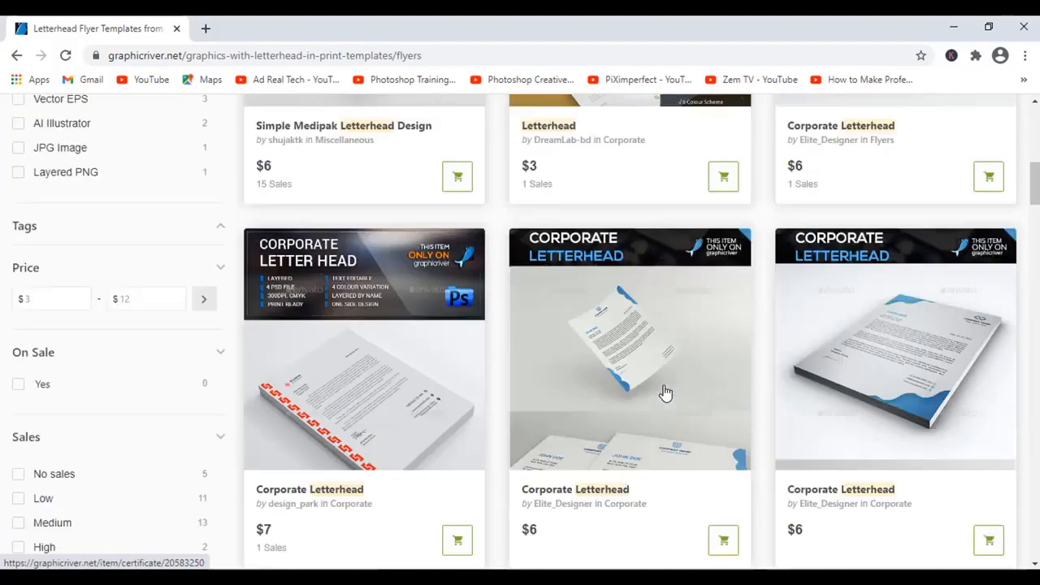
scroll(642, 390, down, 1)
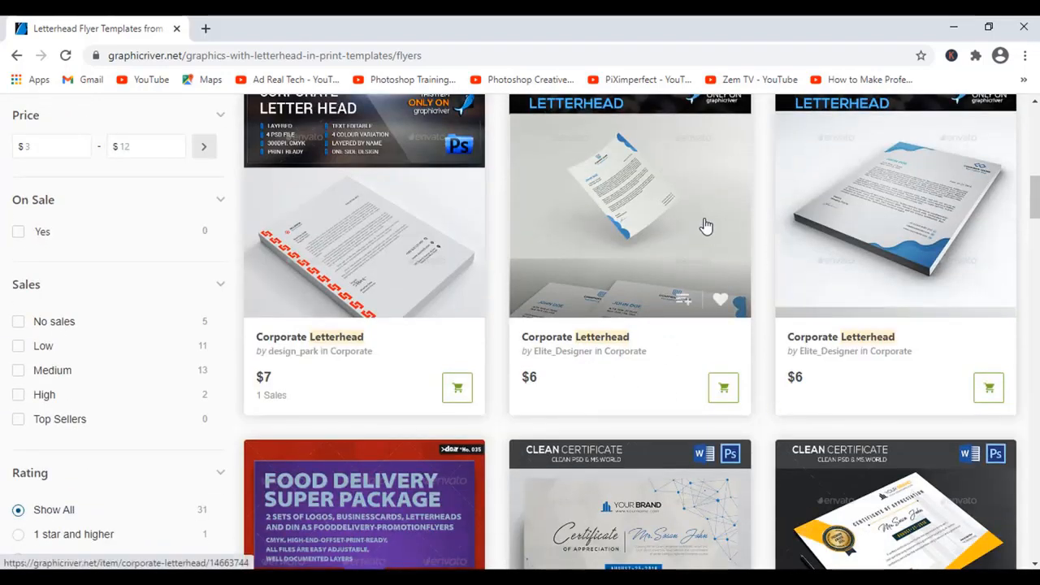
scroll(731, 276, down, 5)
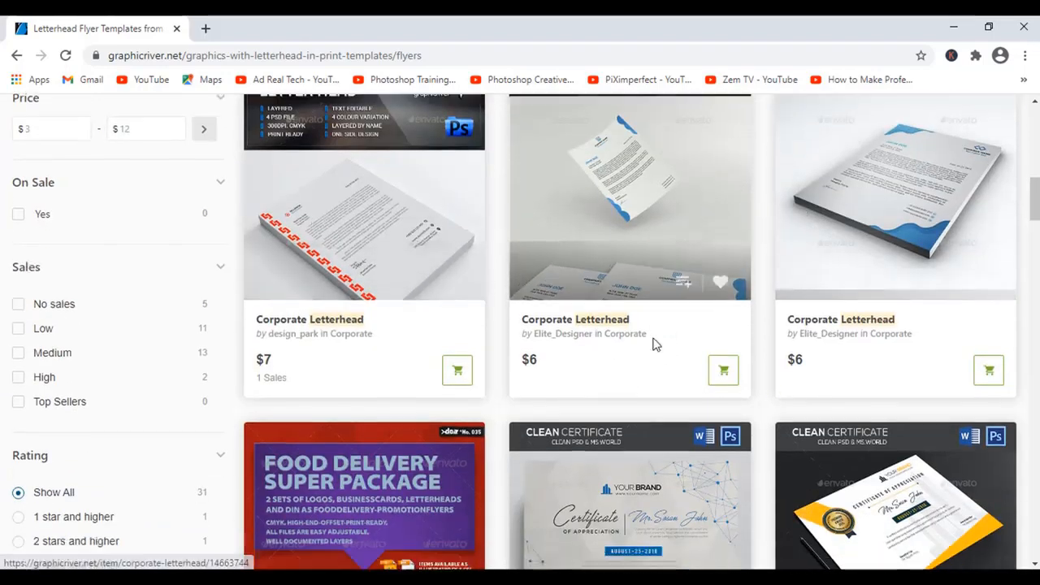
scroll(676, 337, down, 4)
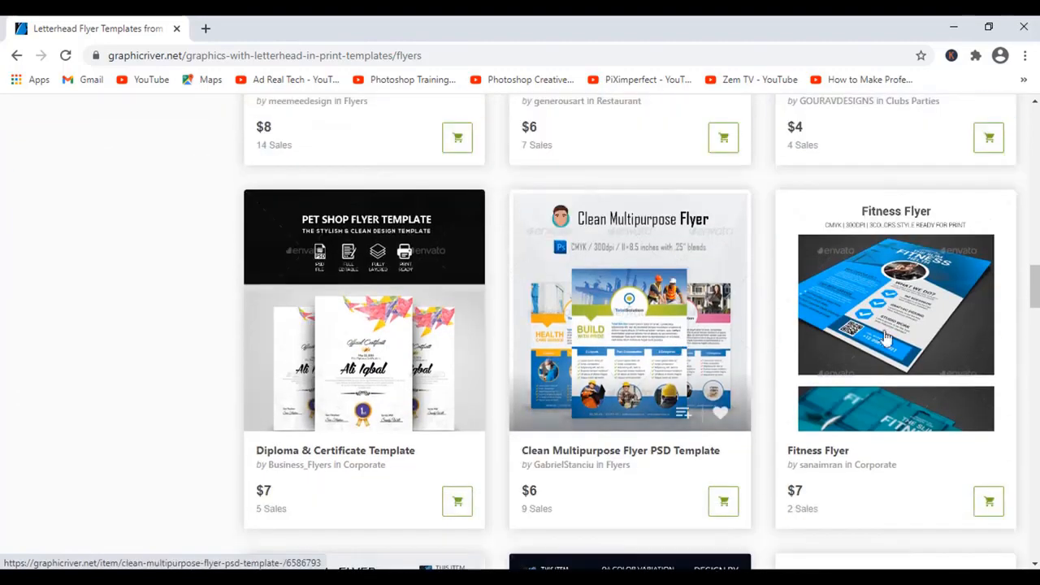
scroll(937, 268, down, 1)
scroll(934, 261, down, 3)
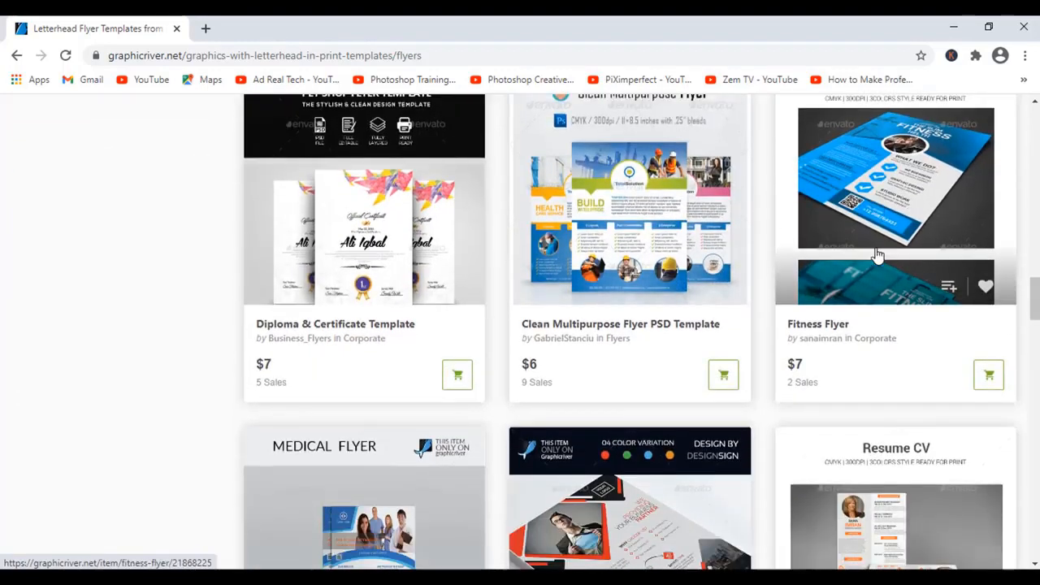
scroll(740, 273, down, 1)
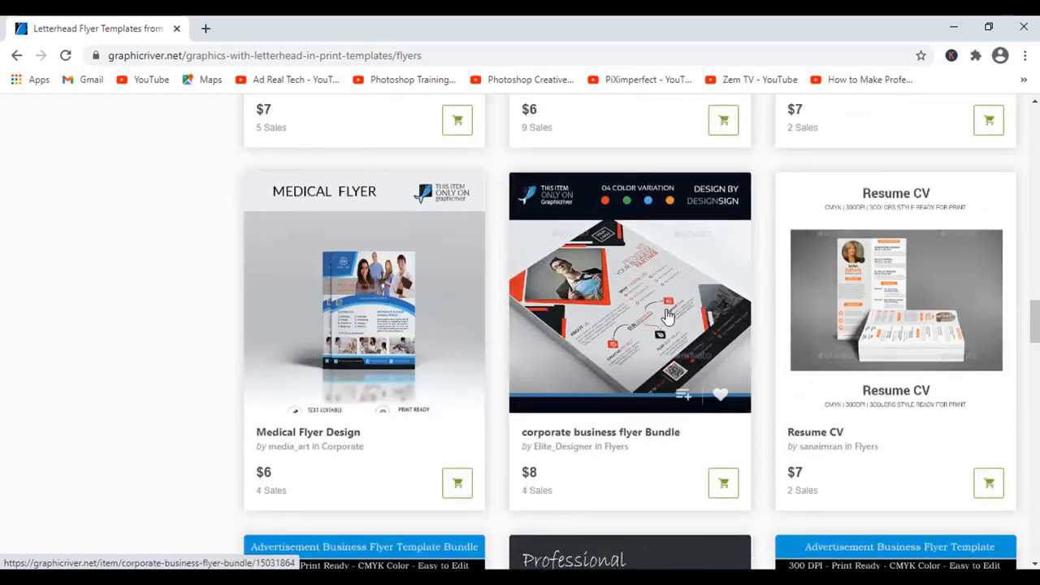
scroll(666, 309, down, 1)
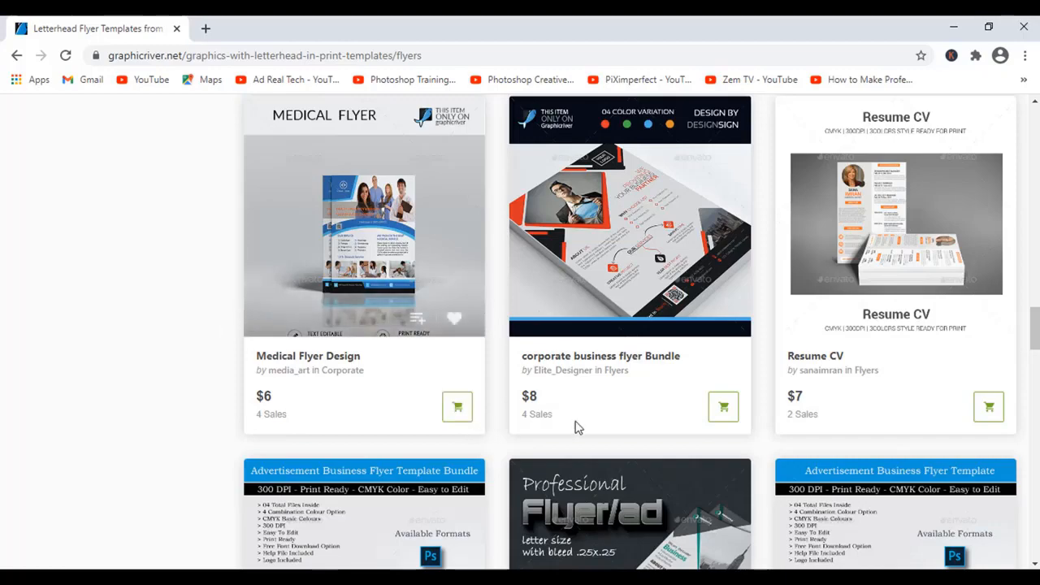
scroll(650, 406, down, 5)
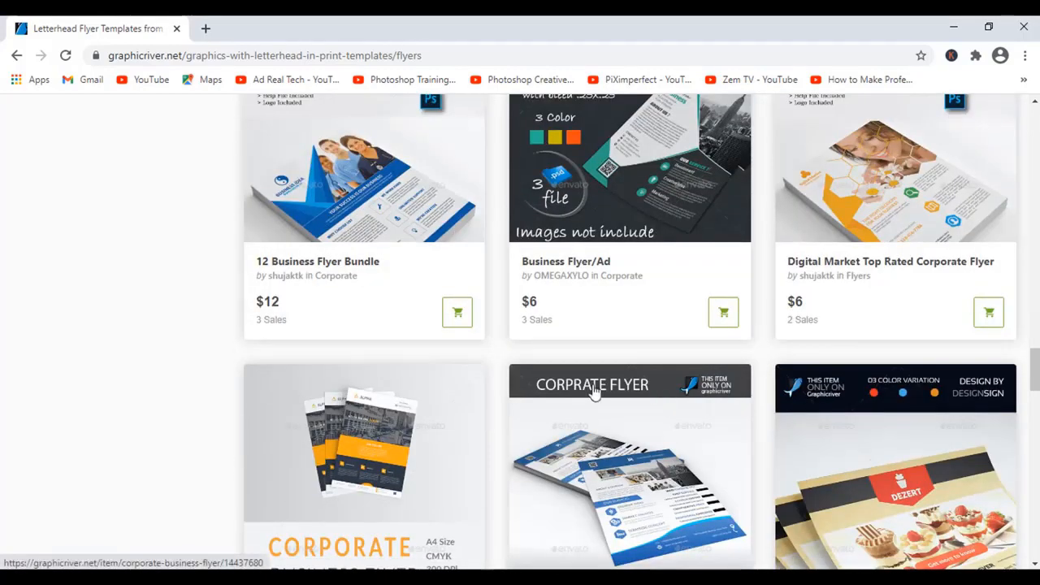
scroll(588, 376, up, 1)
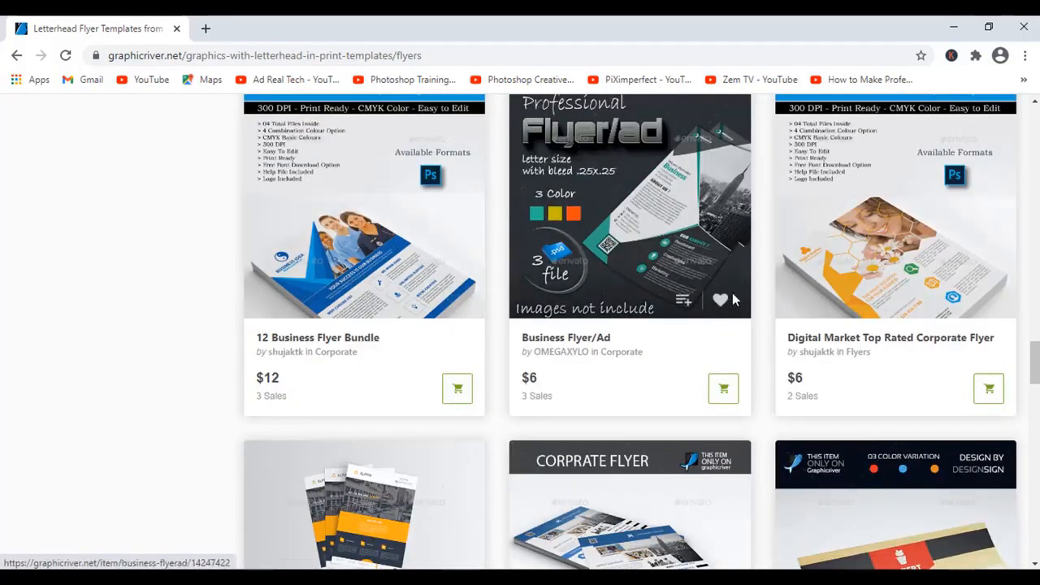
scroll(731, 329, down, 2)
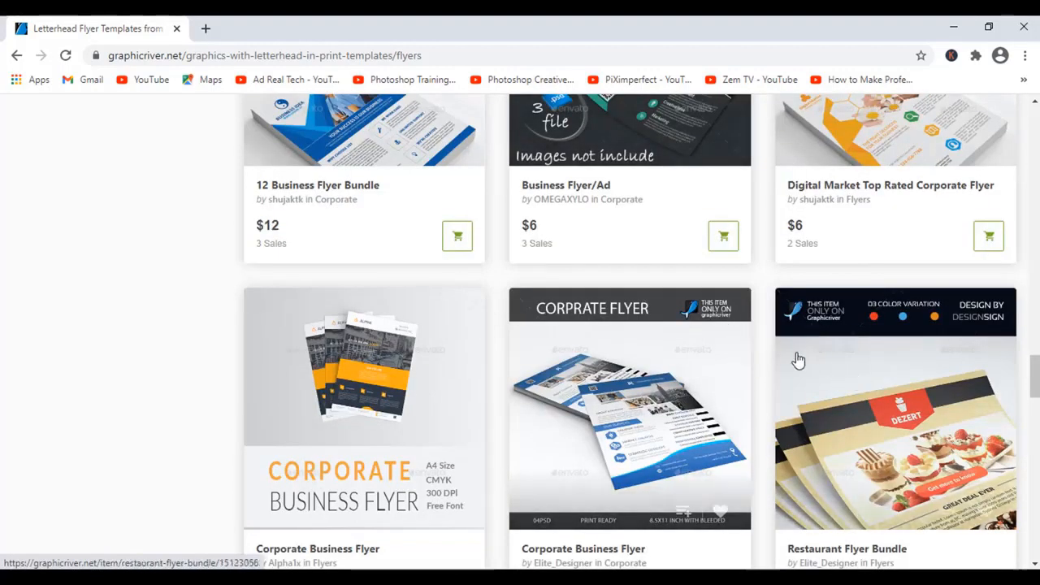
scroll(650, 348, down, 6)
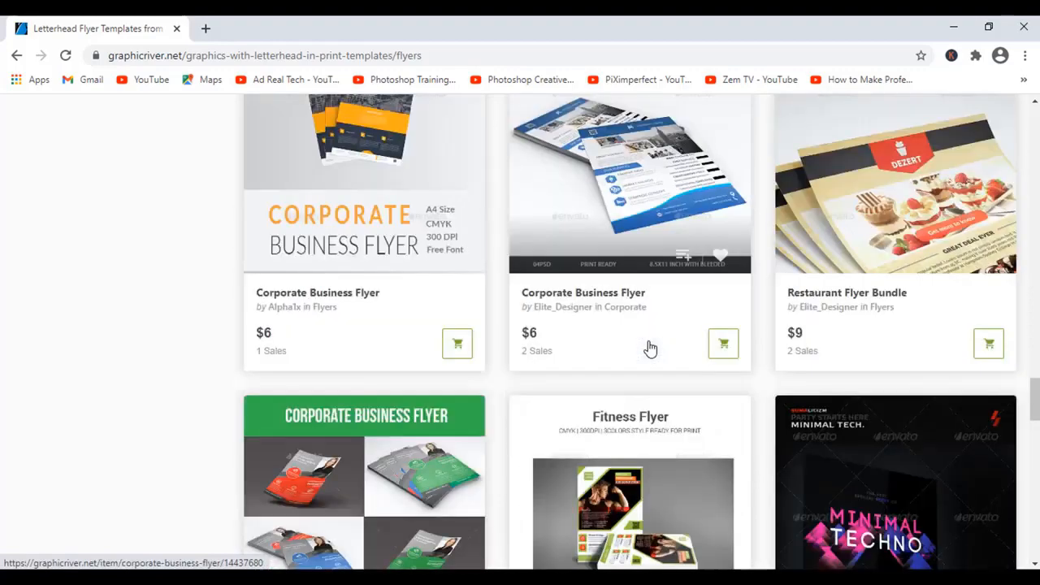
scroll(541, 305, up, 4)
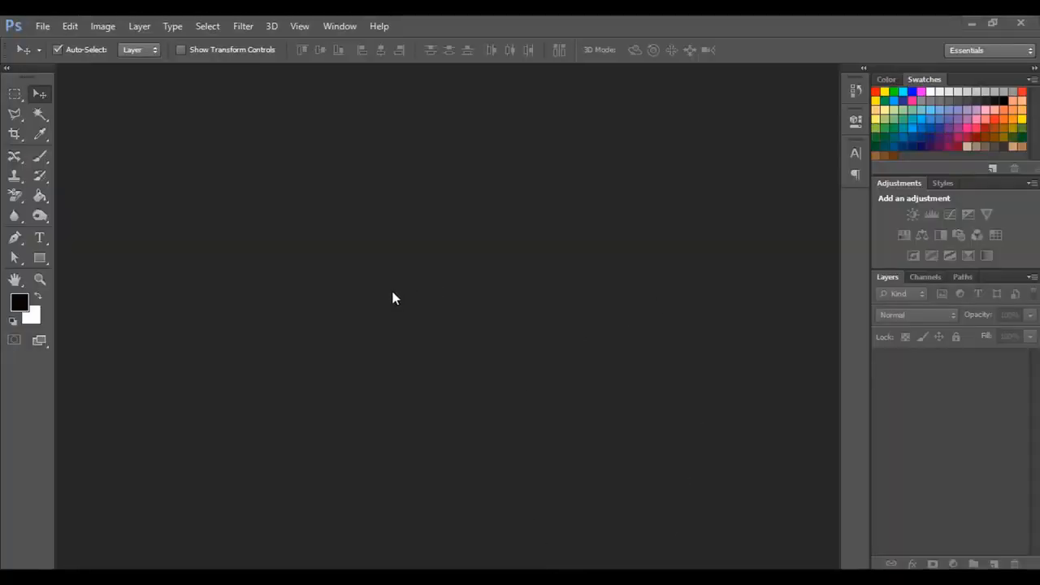
Switch to Photoshop and start a new document with the International Paper preset, A4 size, and dimensions in inches
click(42, 27)
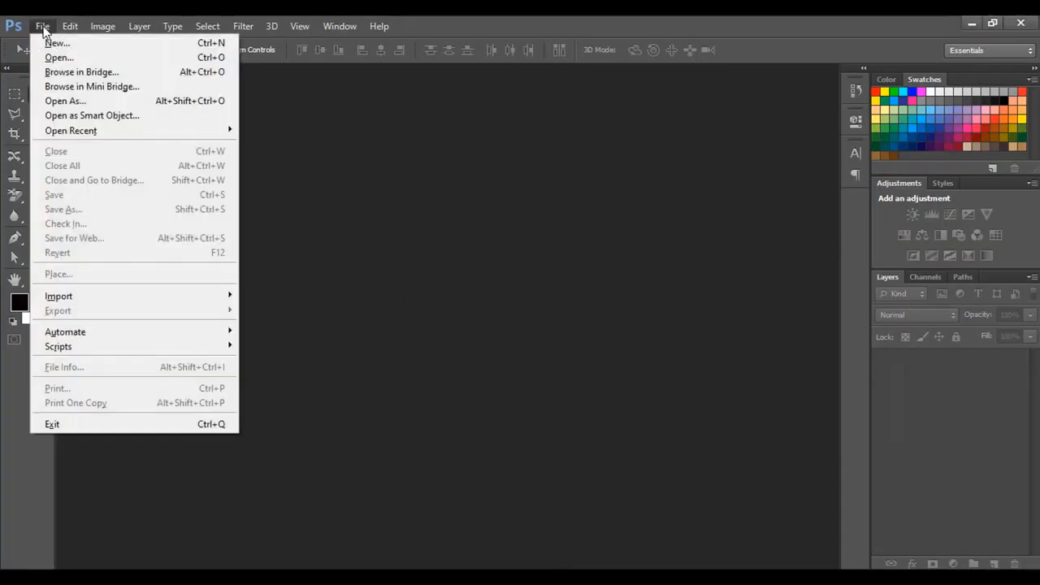
click(50, 41)
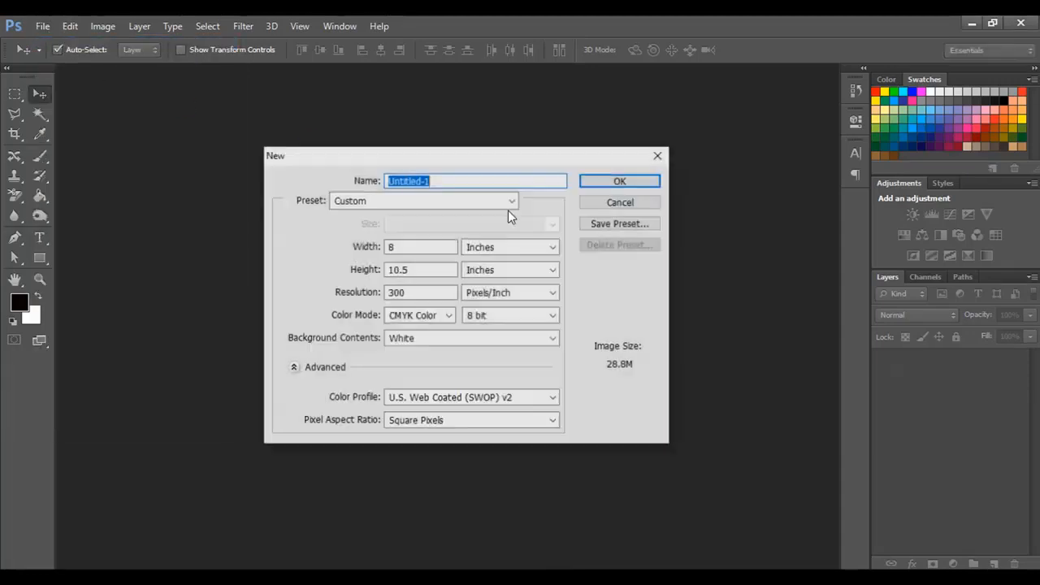
drag(520, 169, 534, 151)
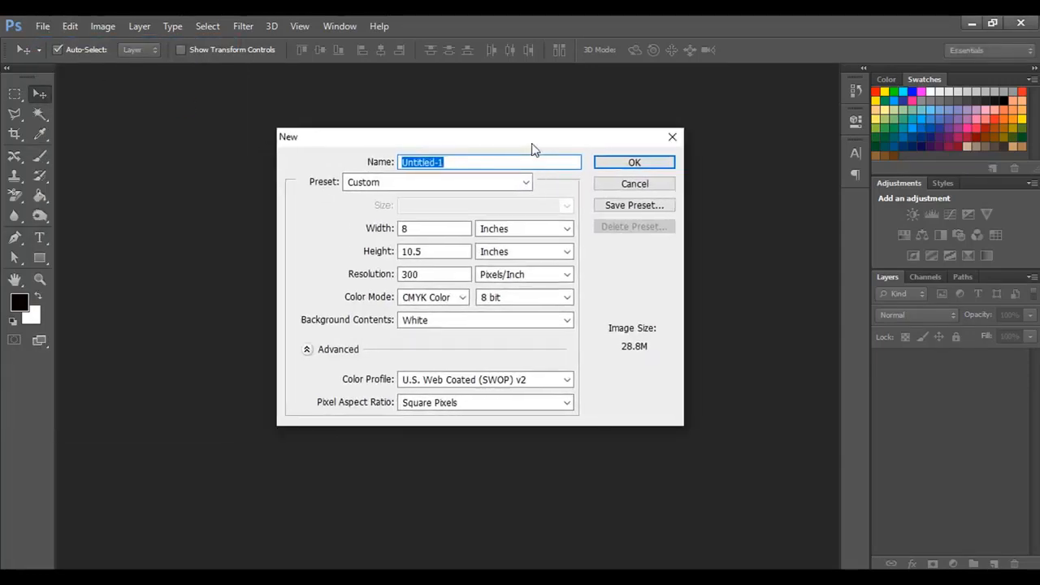
click(524, 184)
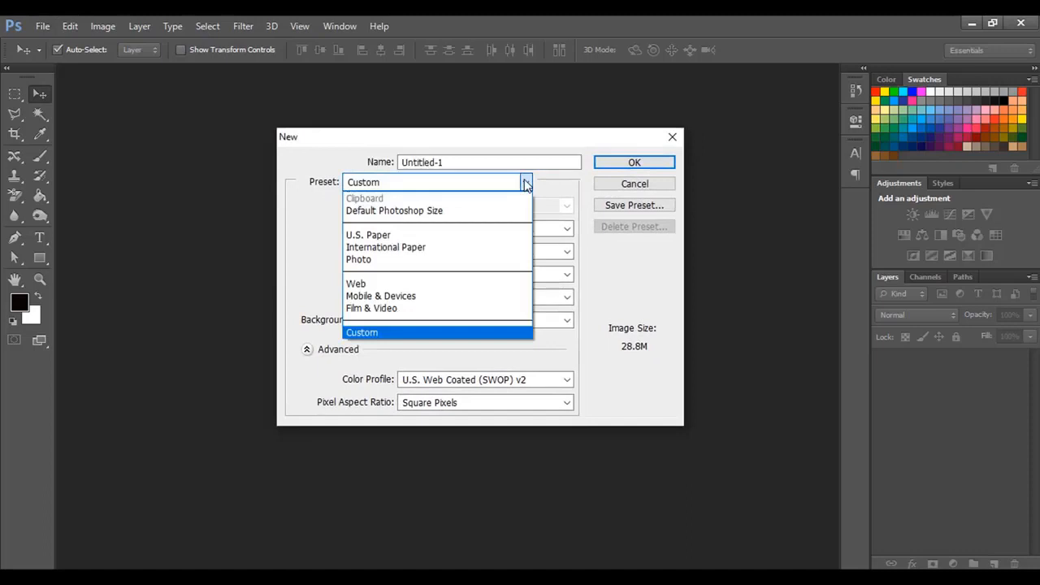
click(436, 246)
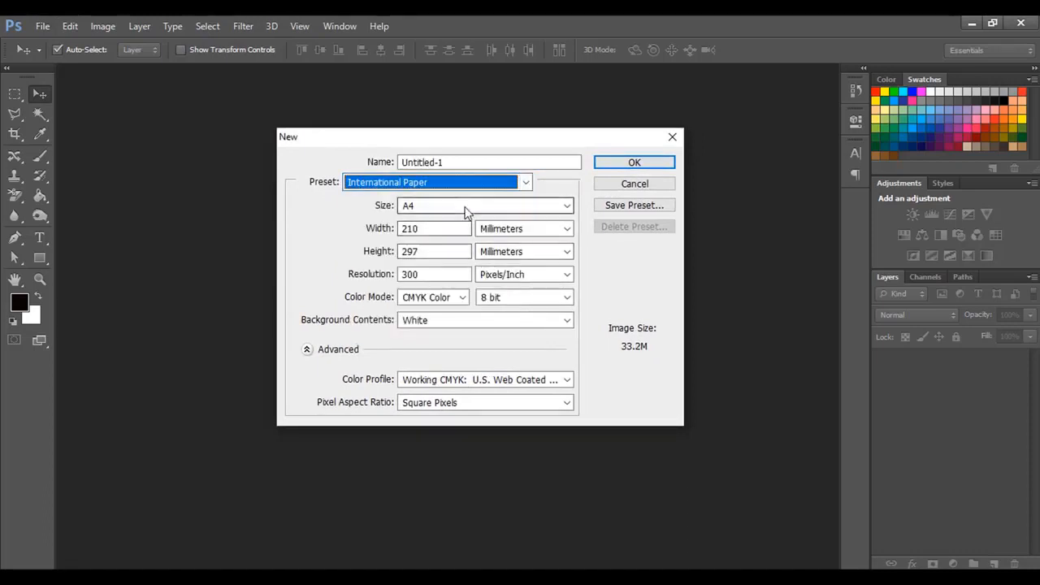
click(467, 209)
click(444, 225)
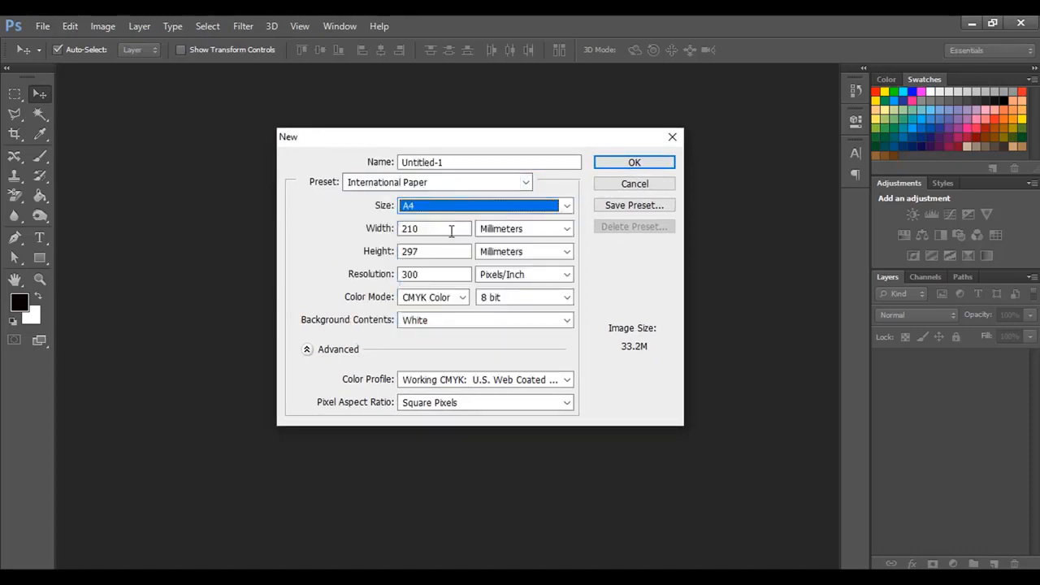
click(553, 233)
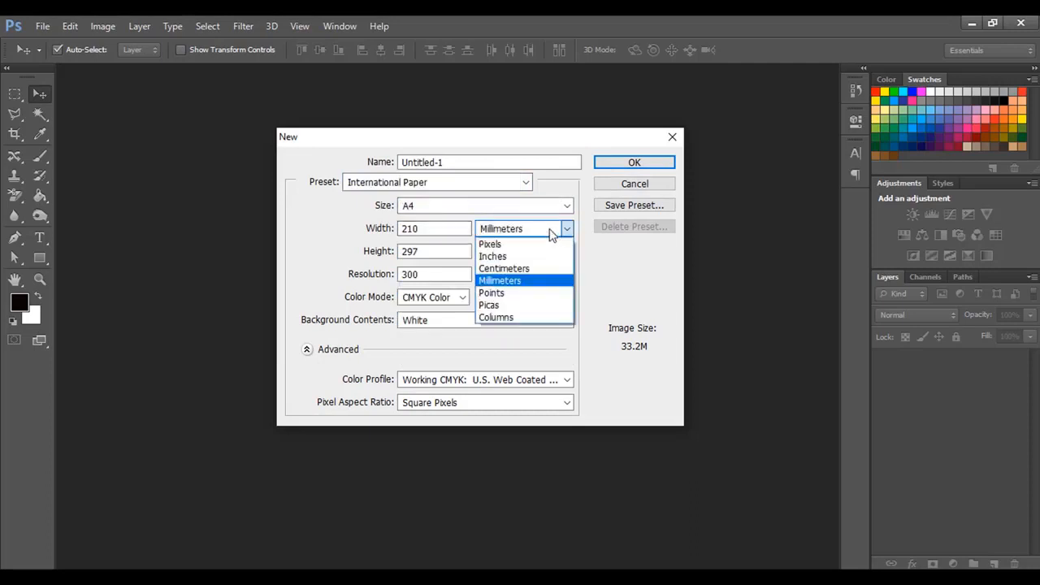
click(511, 257)
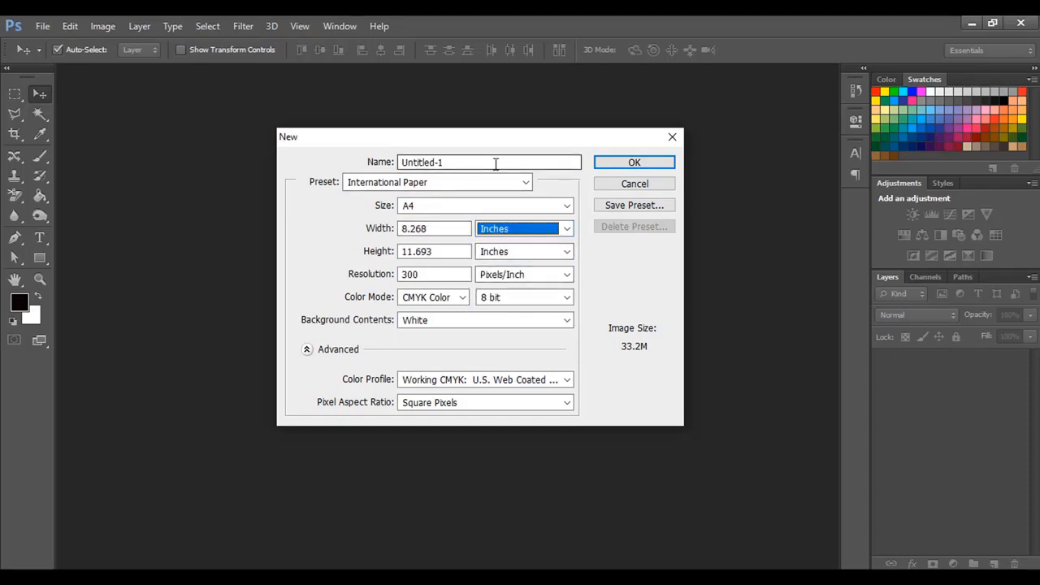
Name the new document LetterHead
drag(495, 163, 386, 166)
text(L)
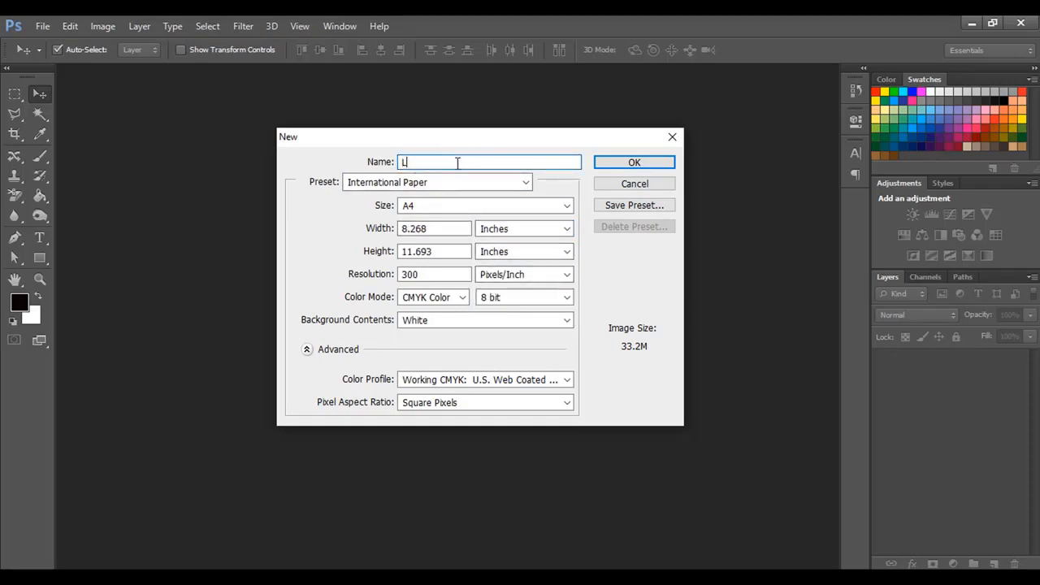
text(etterHead)
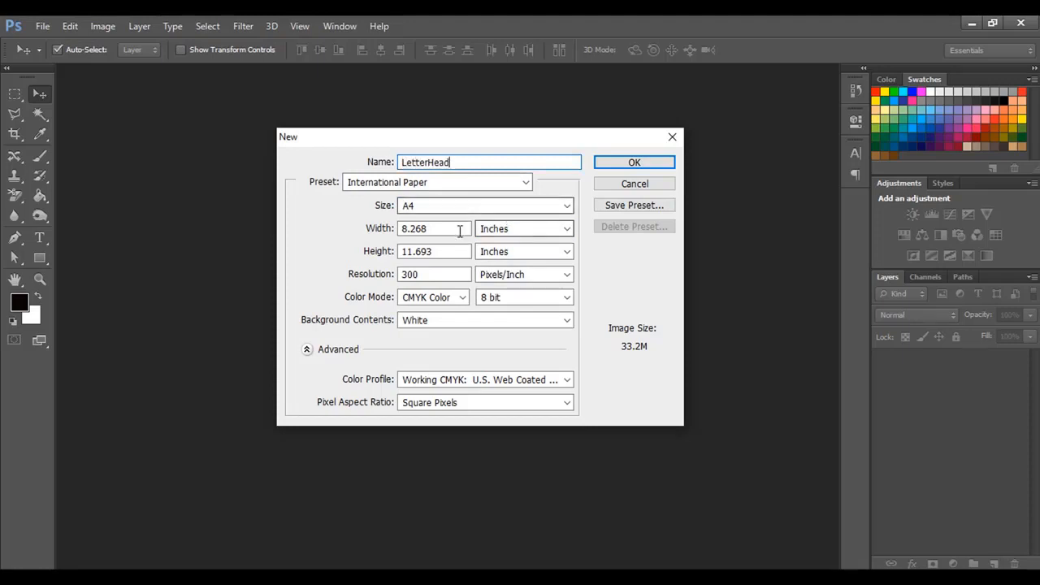
Set the new document's width to 8 inches and height to 10.5 inches, keeping CMYK Color as the color mode
click(362, 235)
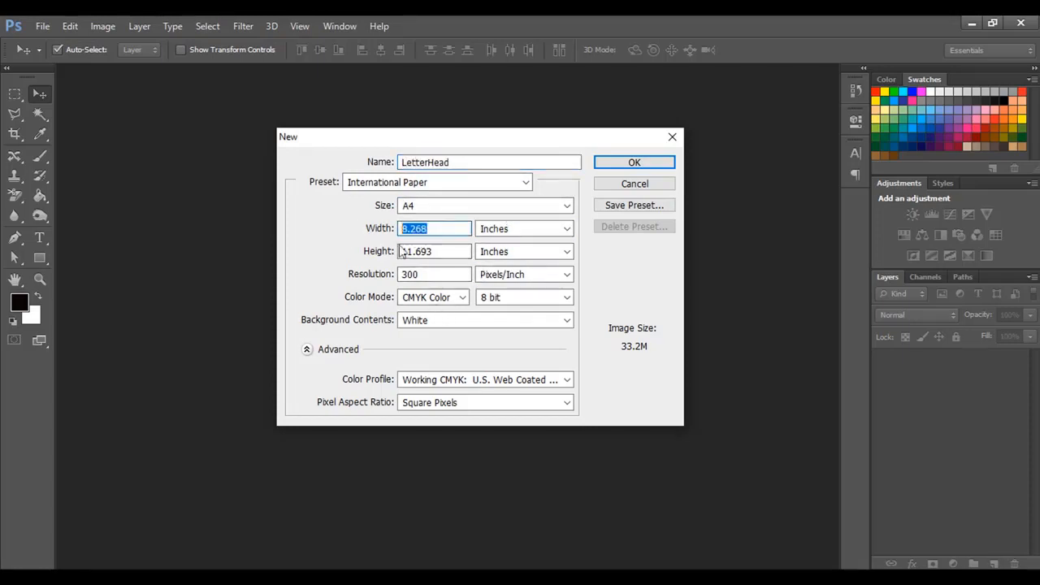
text(8)
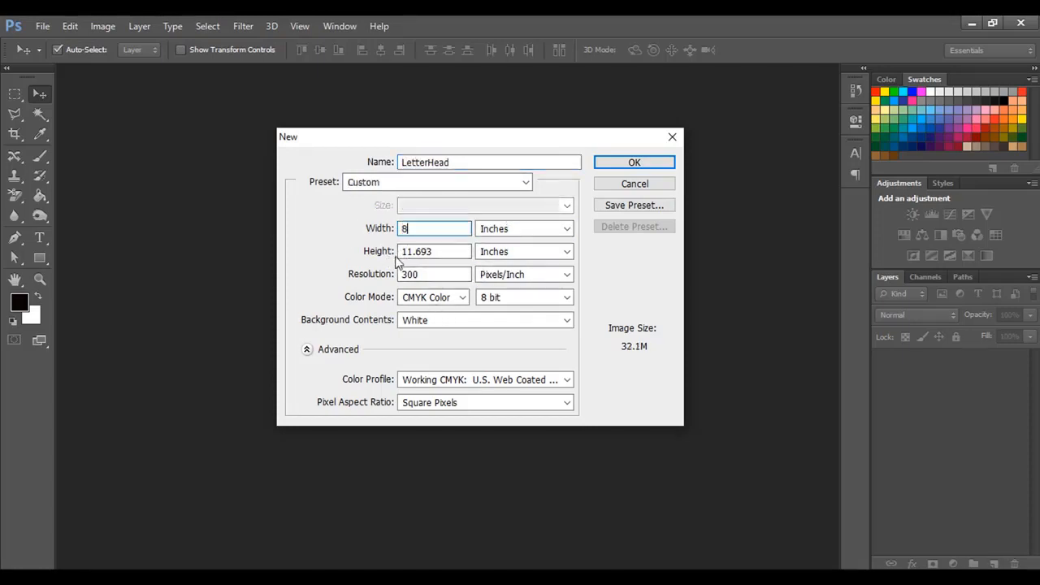
drag(436, 251, 378, 261)
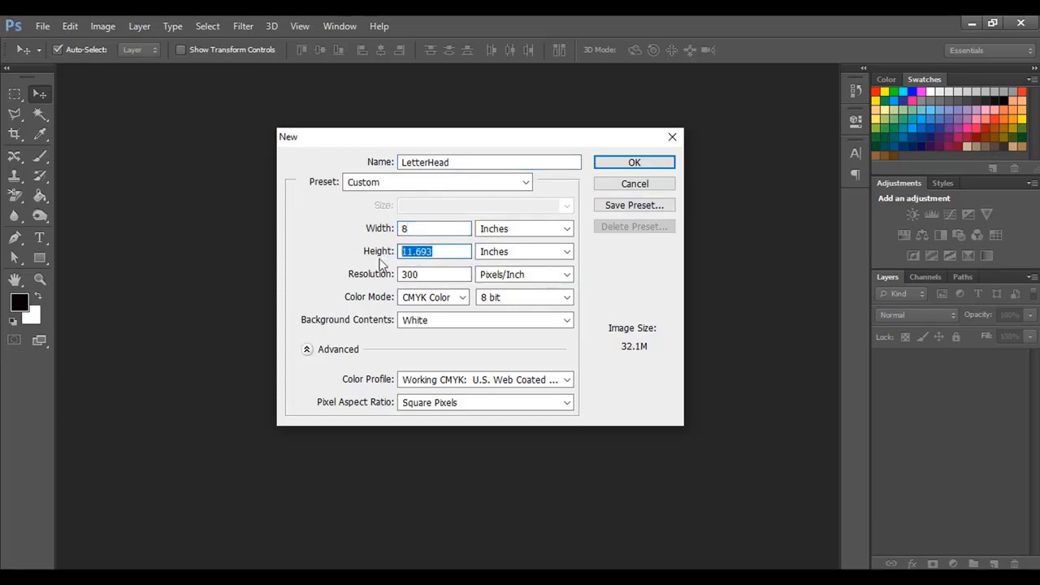
text(10.5)
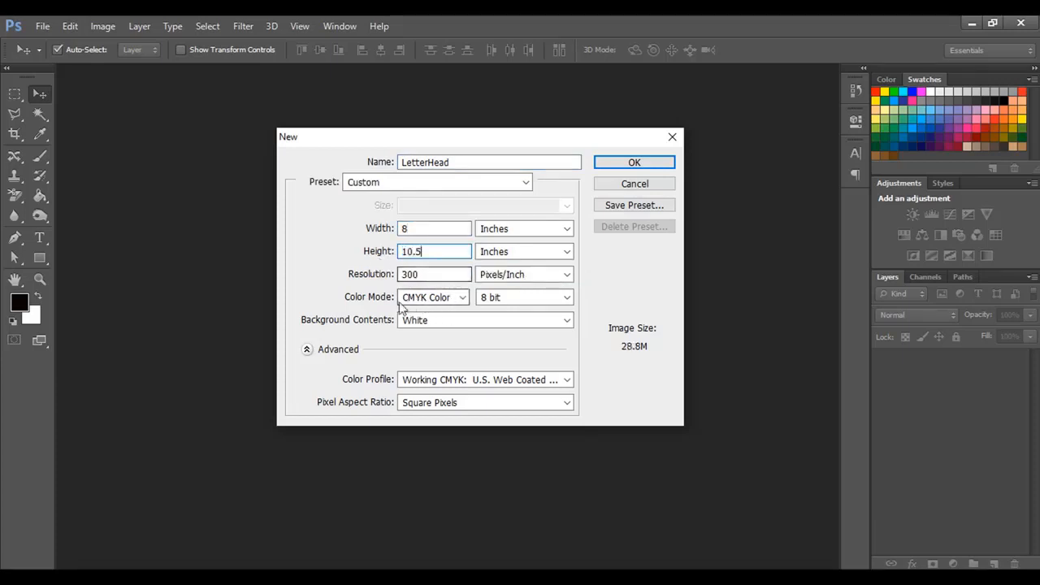
click(442, 300)
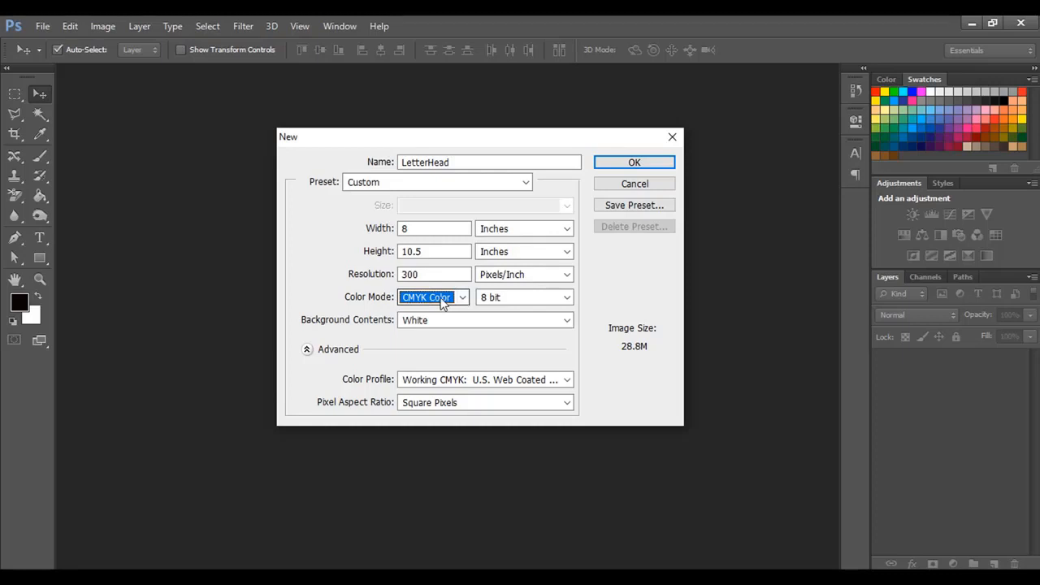
Create the LetterHead document in CMYK Color at 300 pixels/inch with a white background
click(445, 300)
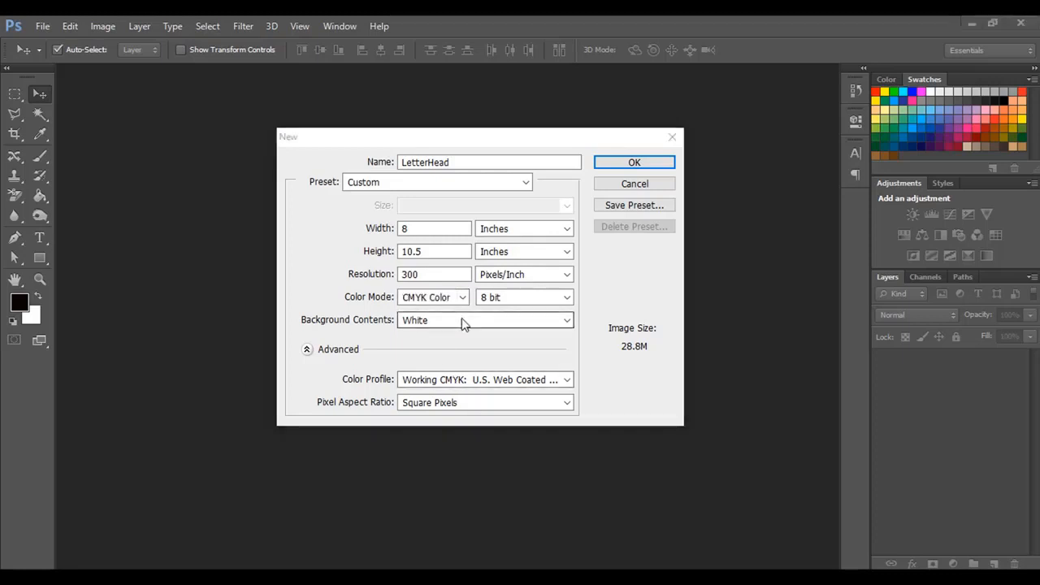
click(632, 166)
click(633, 163)
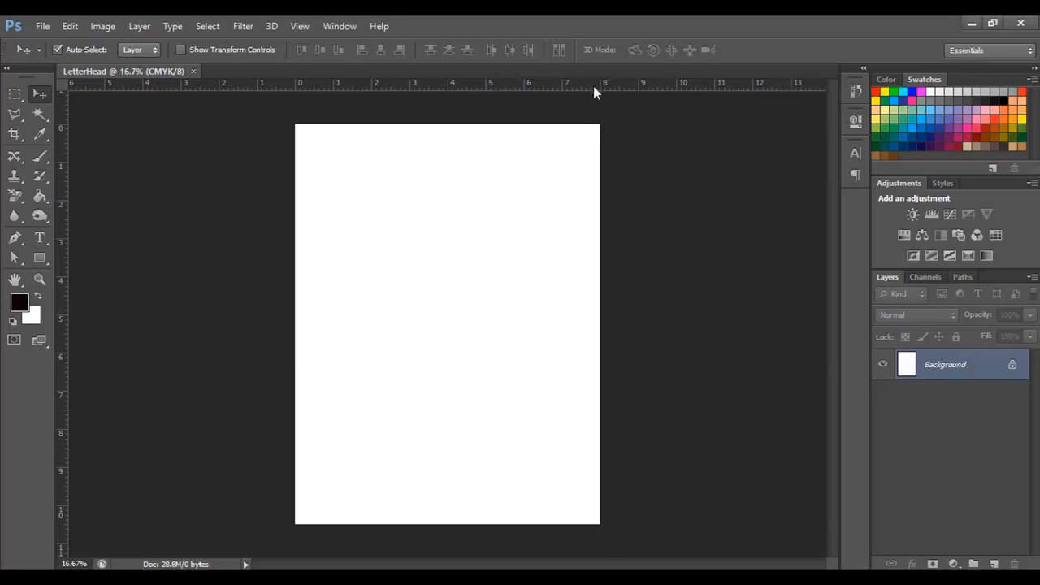
Place ruler guides along all four edges of the 8 by 10.5 inch page
key(ctrl+r)
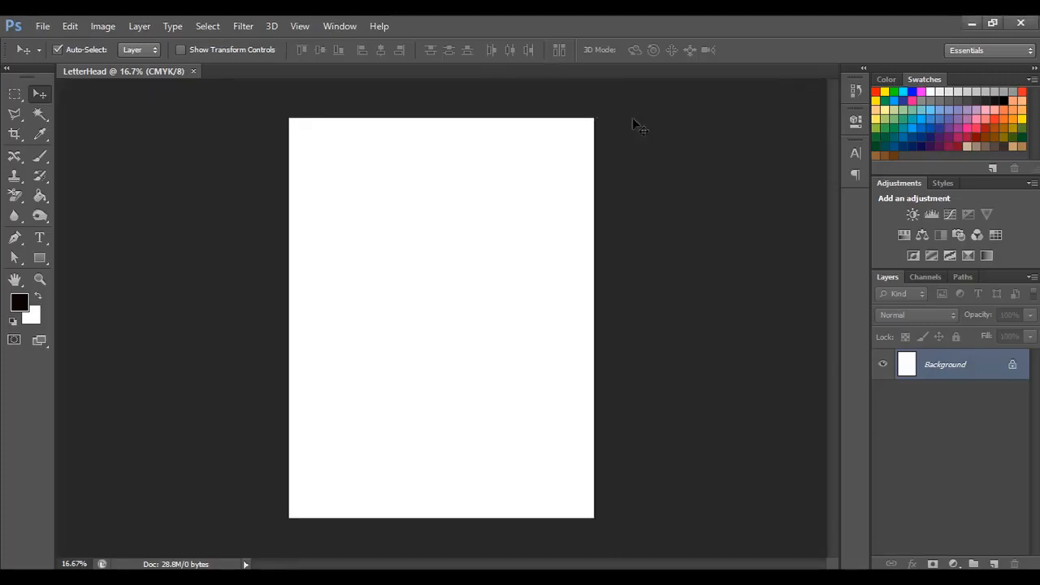
key(ctrl+r)
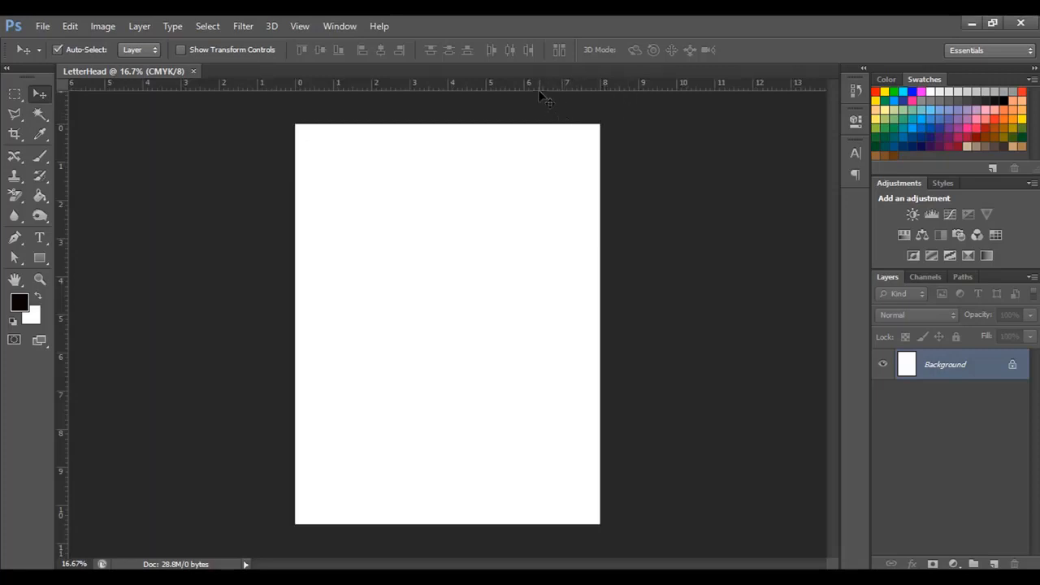
drag(537, 91, 531, 121)
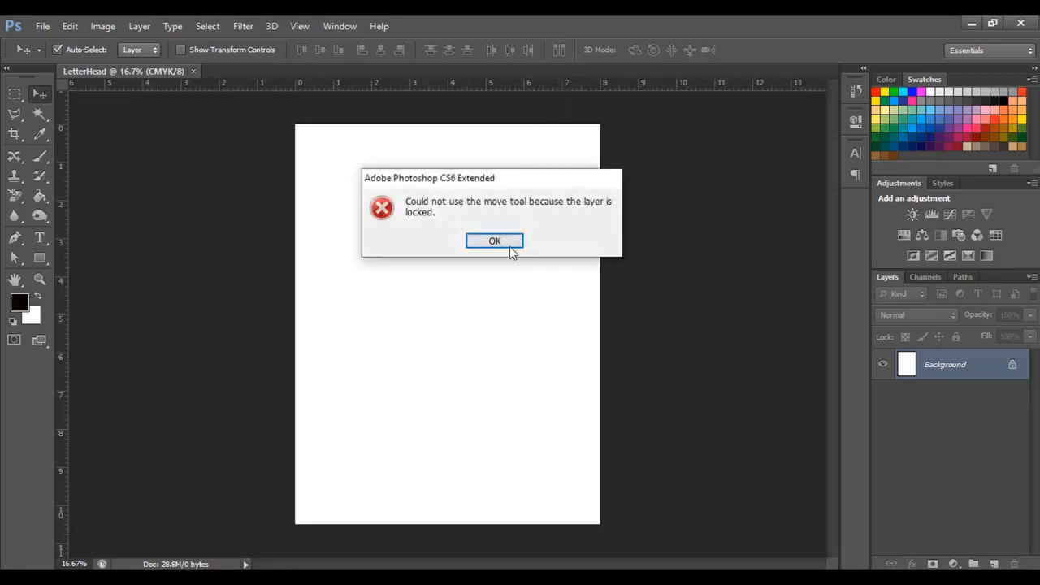
click(509, 246)
drag(491, 85, 464, 510)
drag(61, 339, 264, 355)
drag(60, 314, 599, 341)
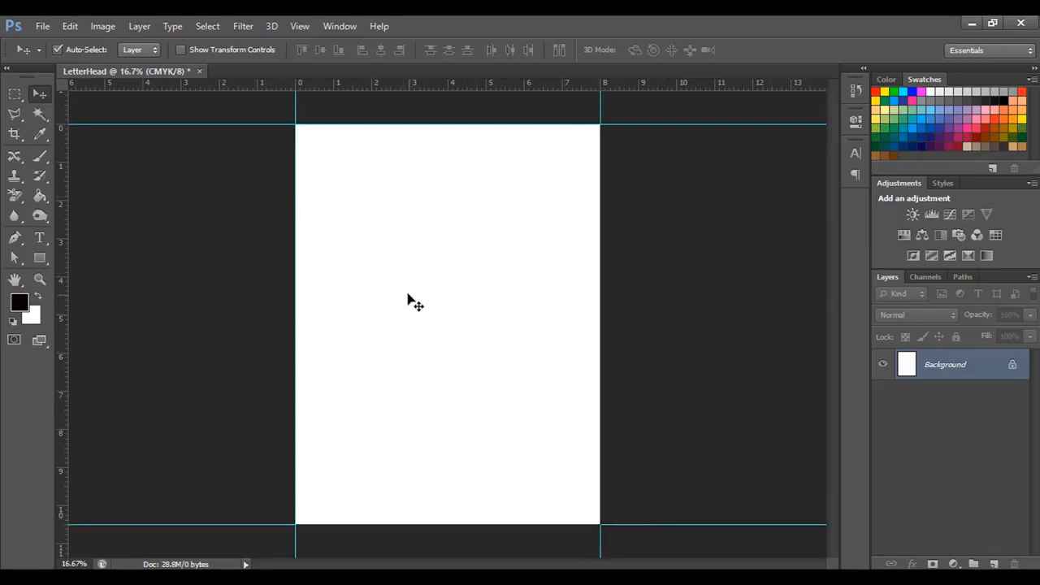
Enlarge the canvas to 8.5 inches wide and 11 inches high, anchored at the center
click(100, 28)
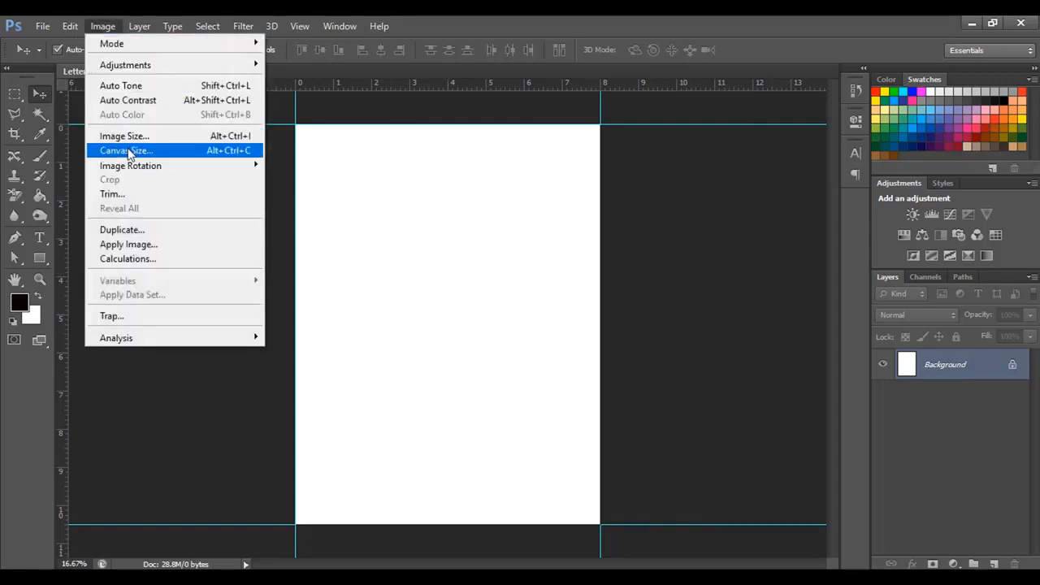
click(124, 150)
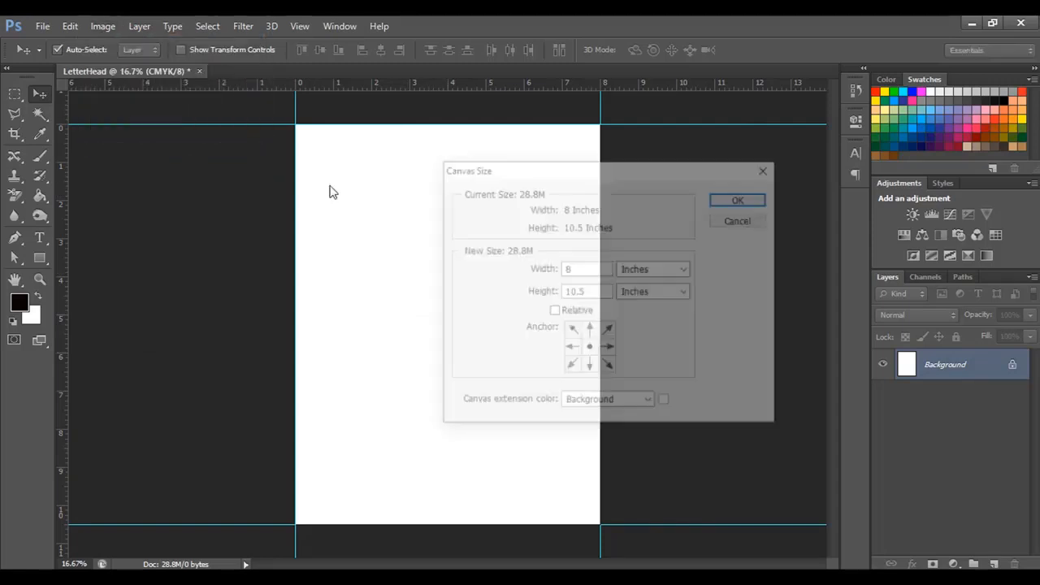
click(549, 256)
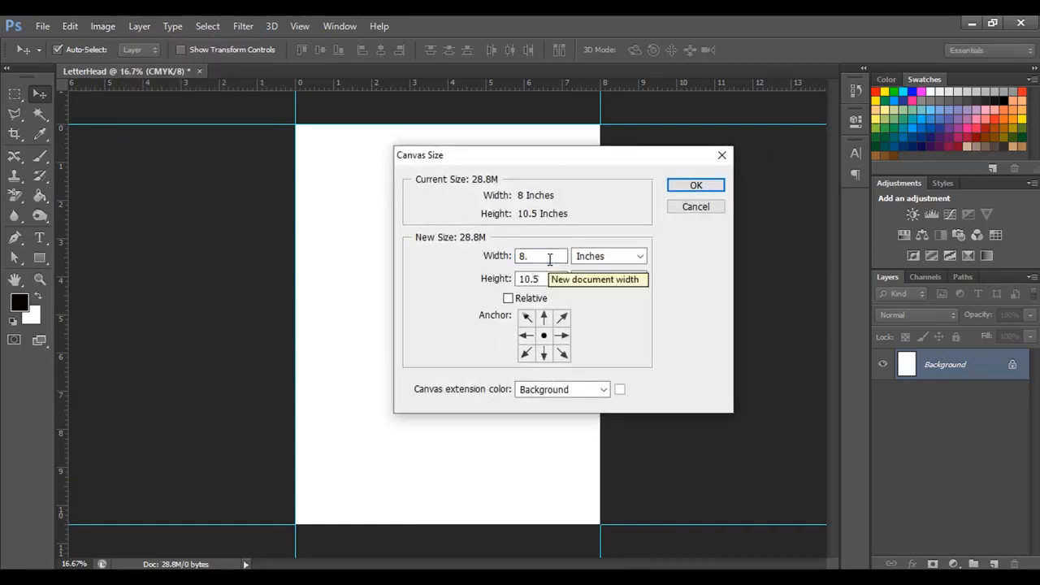
text(.5)
key(Tab)
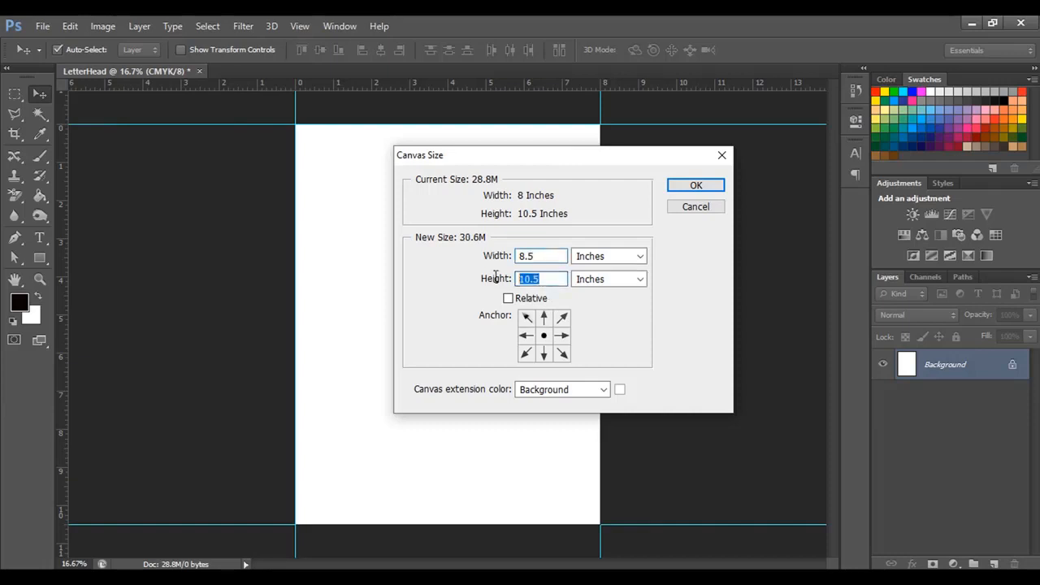
text(11)
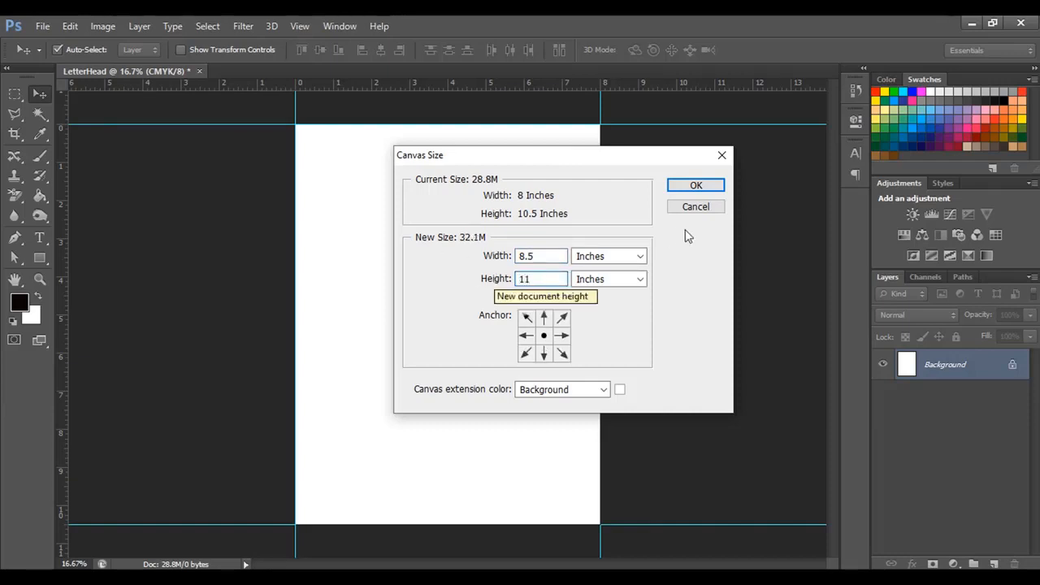
click(695, 187)
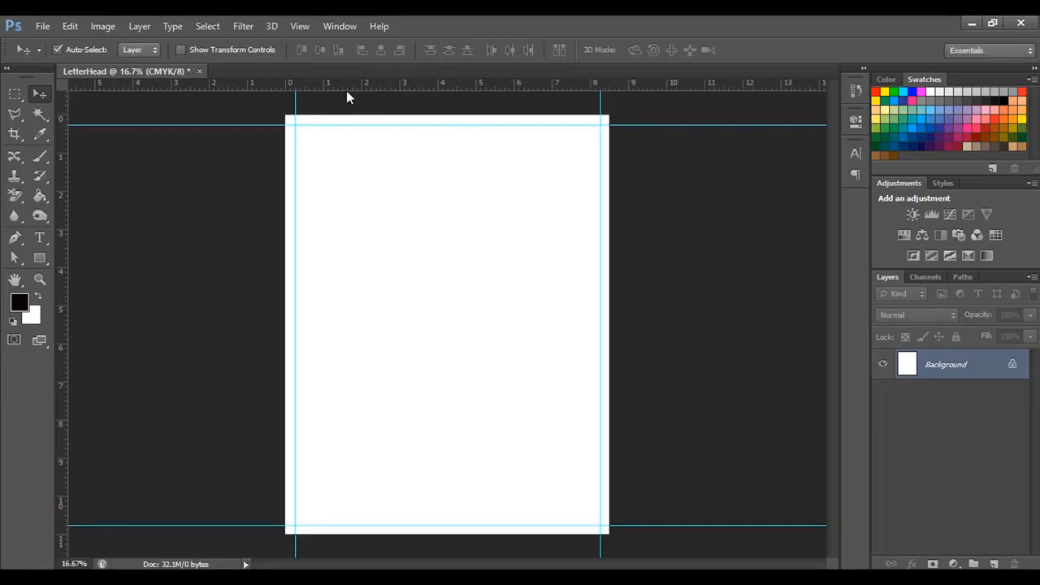
Place a second set of guides along all four edges of the 8.5 by 11 inch canvas
drag(343, 88, 354, 529)
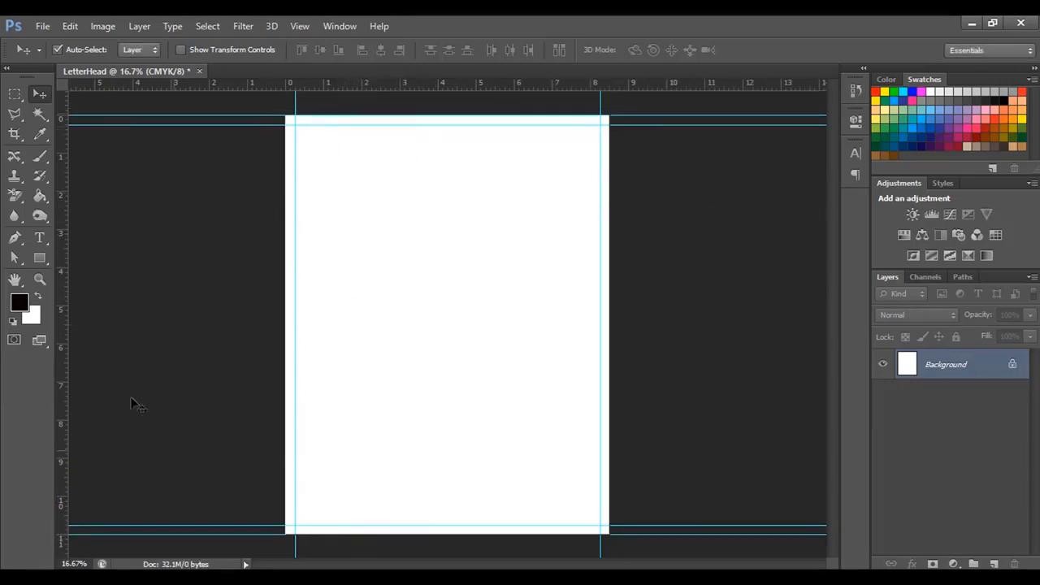
drag(65, 322, 286, 315)
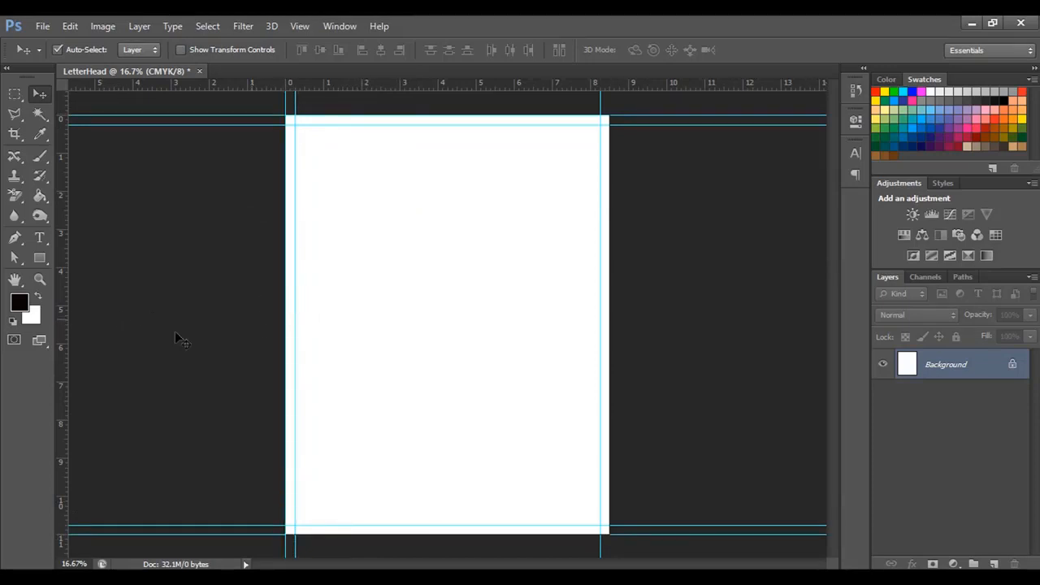
drag(67, 331, 607, 313)
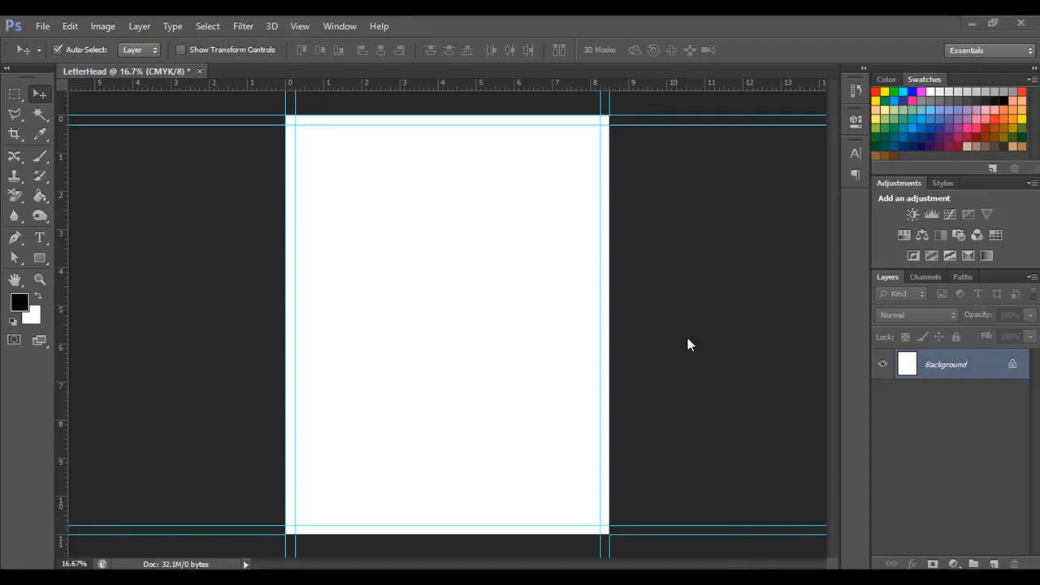
Enlarge the canvas to 8.75 inches wide and 11.25 inches high, anchored at the center
click(105, 27)
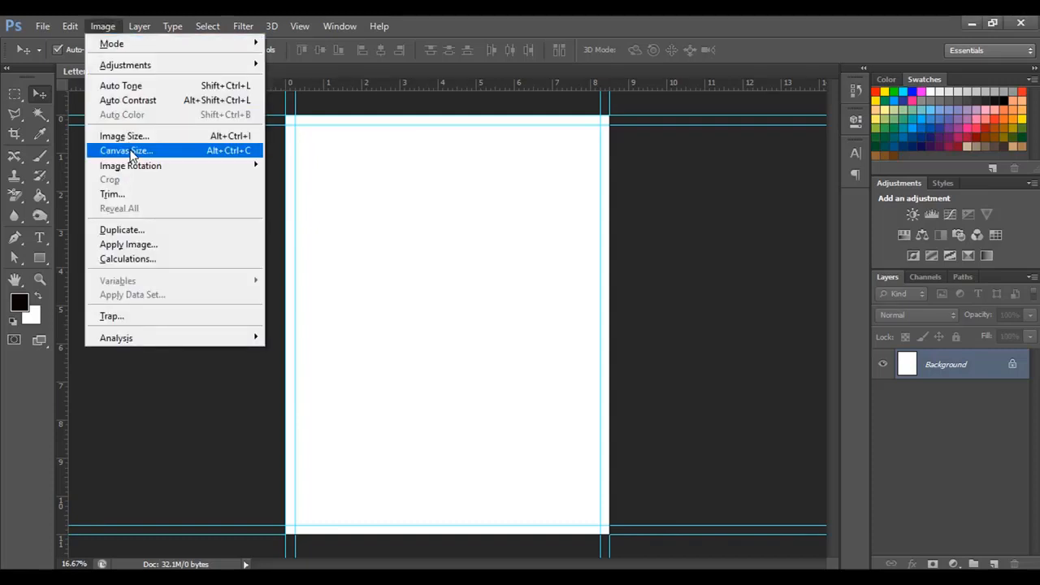
click(126, 151)
drag(569, 158, 648, 166)
click(629, 256)
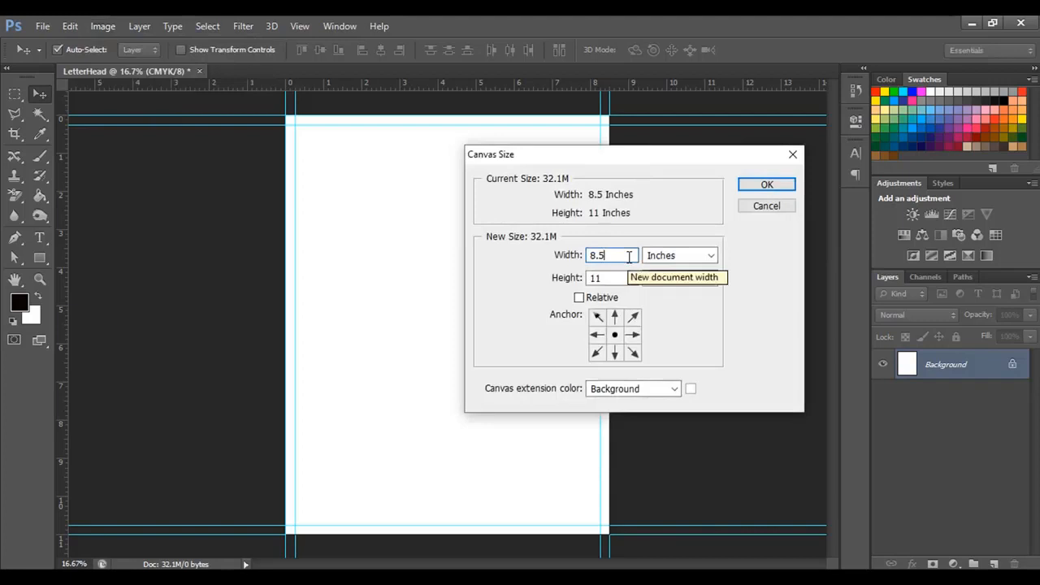
key(BackSpace)
text(75)
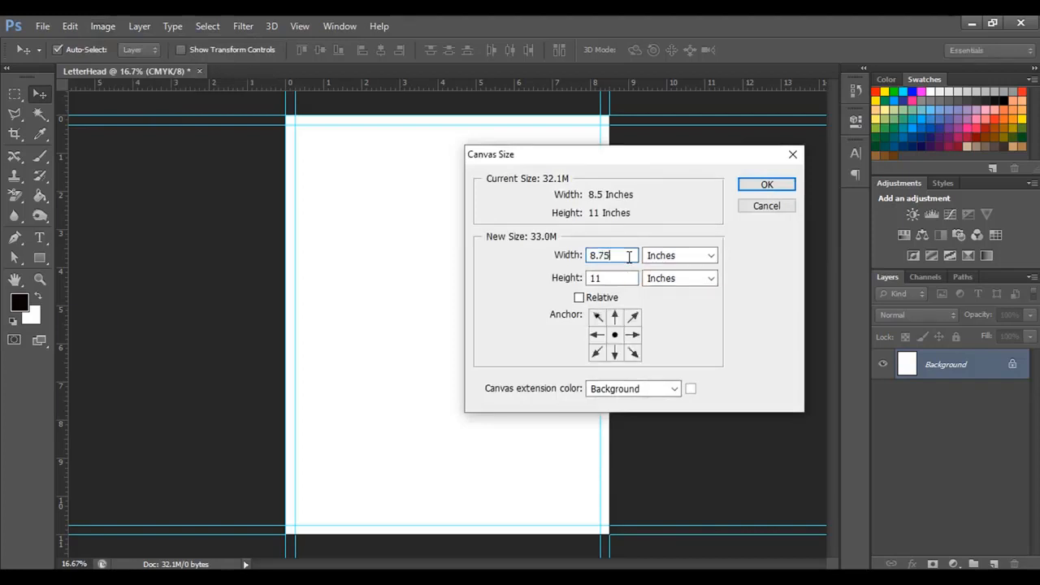
click(624, 278)
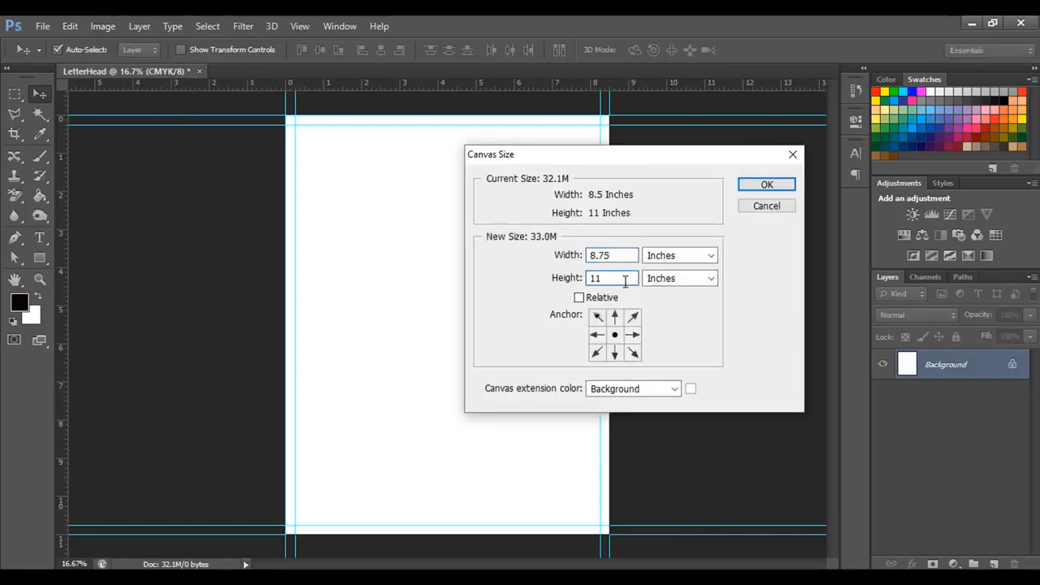
text(.25)
click(784, 184)
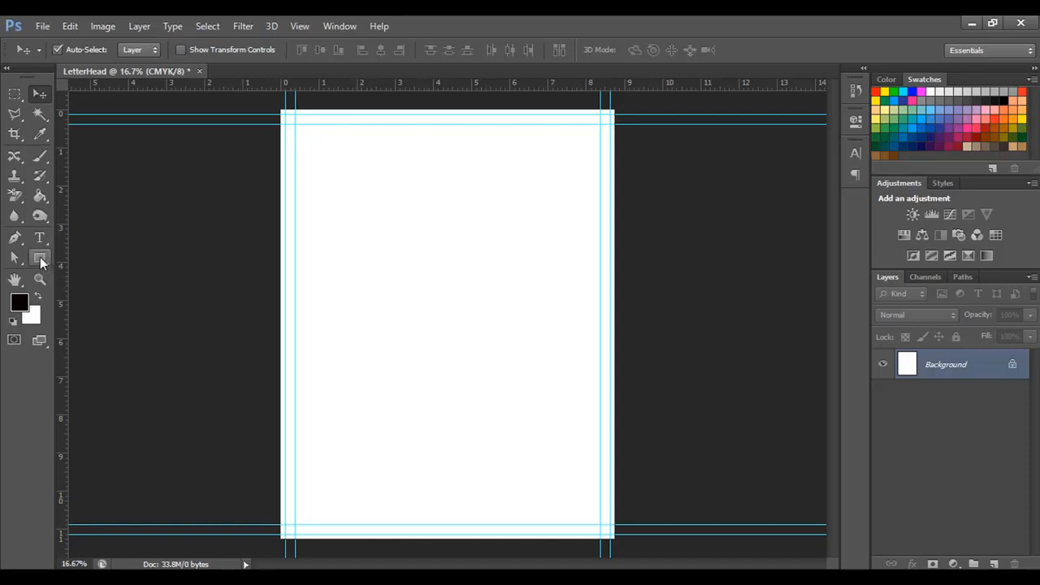
Draw an 8.5 by 11 inch rectangle shape aligned to the outermost guides and fill it white
click(41, 260)
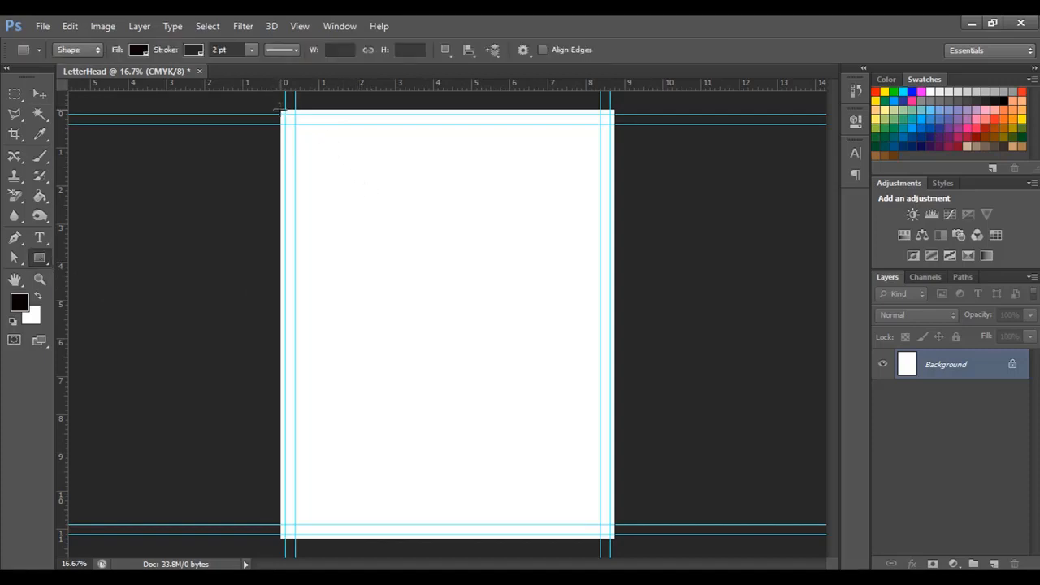
drag(280, 110, 611, 536)
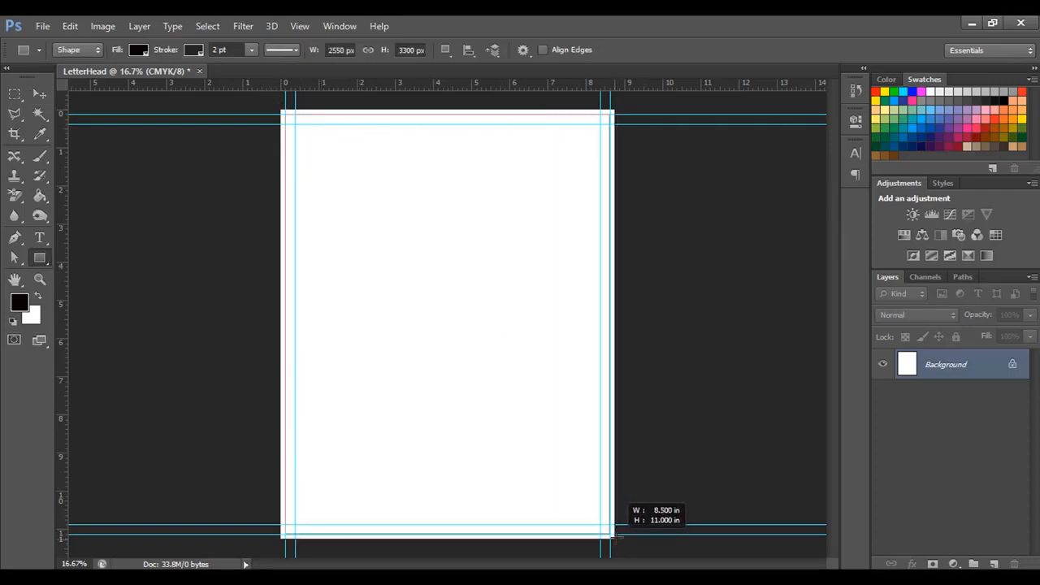
click(143, 50)
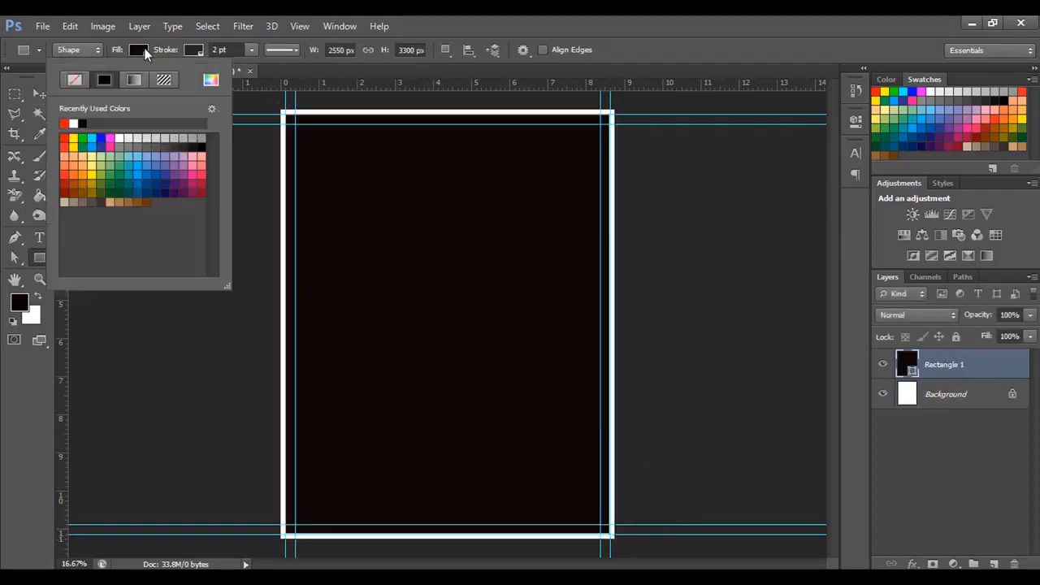
click(77, 126)
Give the rectangle a 2 pt stroke in the recently used orange-red color
click(192, 50)
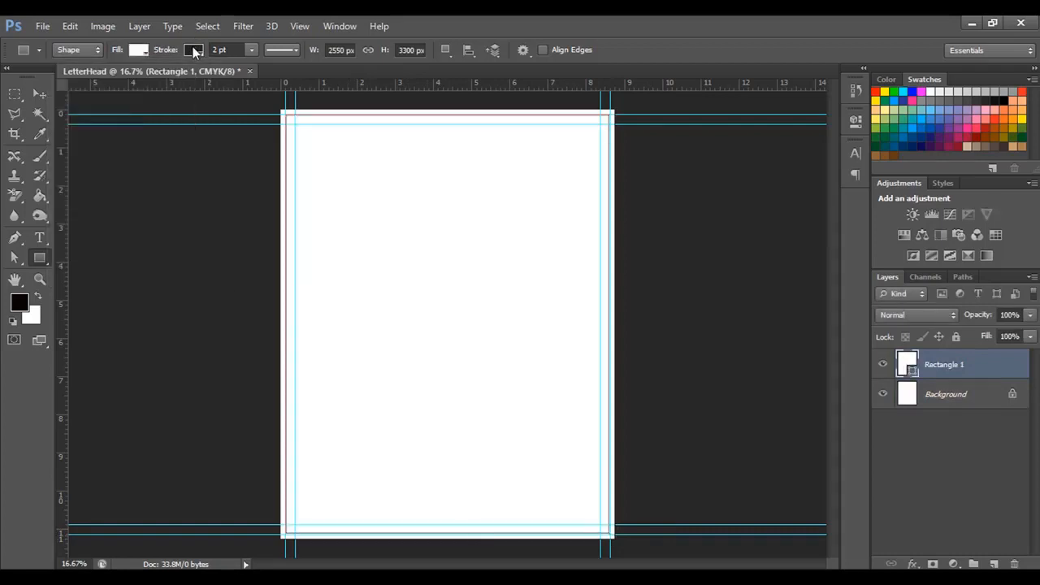
click(192, 49)
click(138, 81)
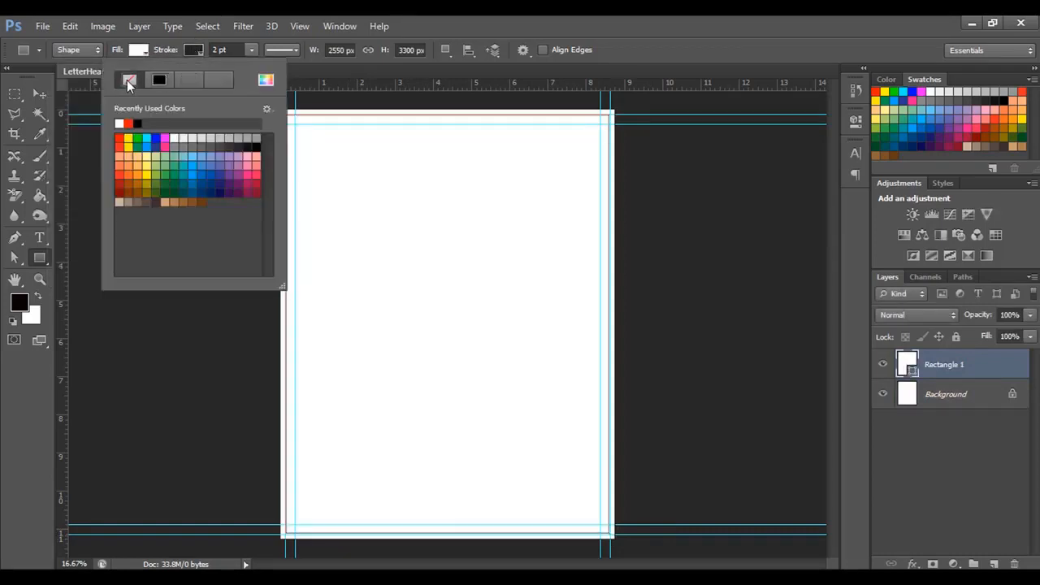
click(195, 51)
click(199, 48)
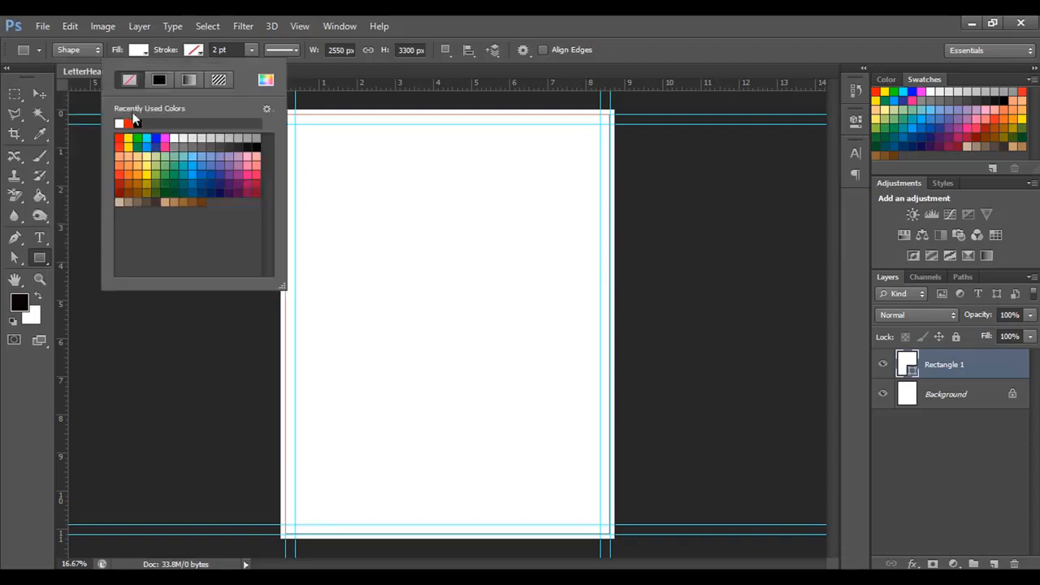
click(128, 123)
click(202, 47)
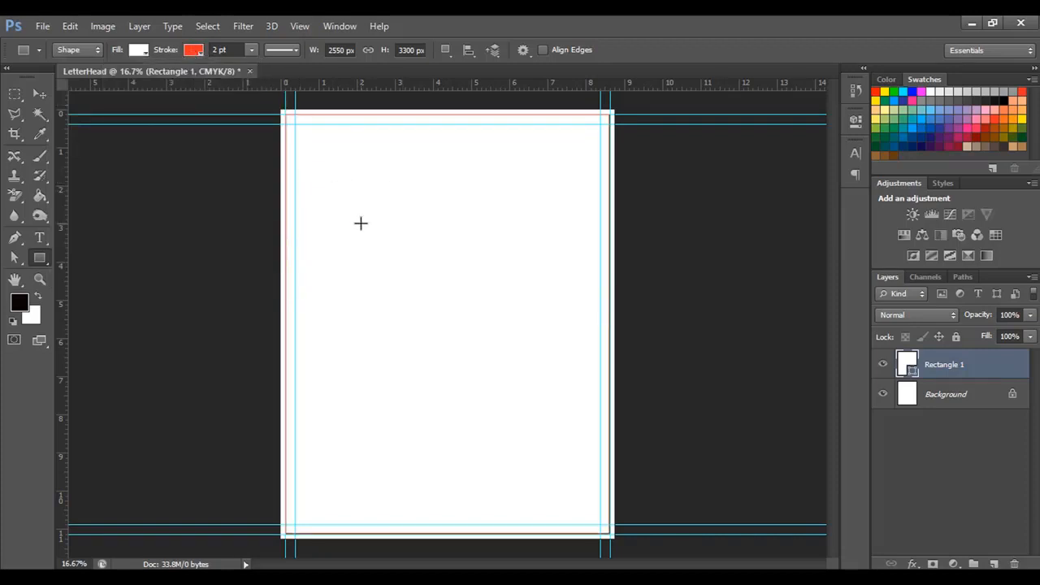
Free-transform the rectangle, stretching its top-left corner out to the canvas corner
key(ctrl+t)
scroll(418, 250, up, 3)
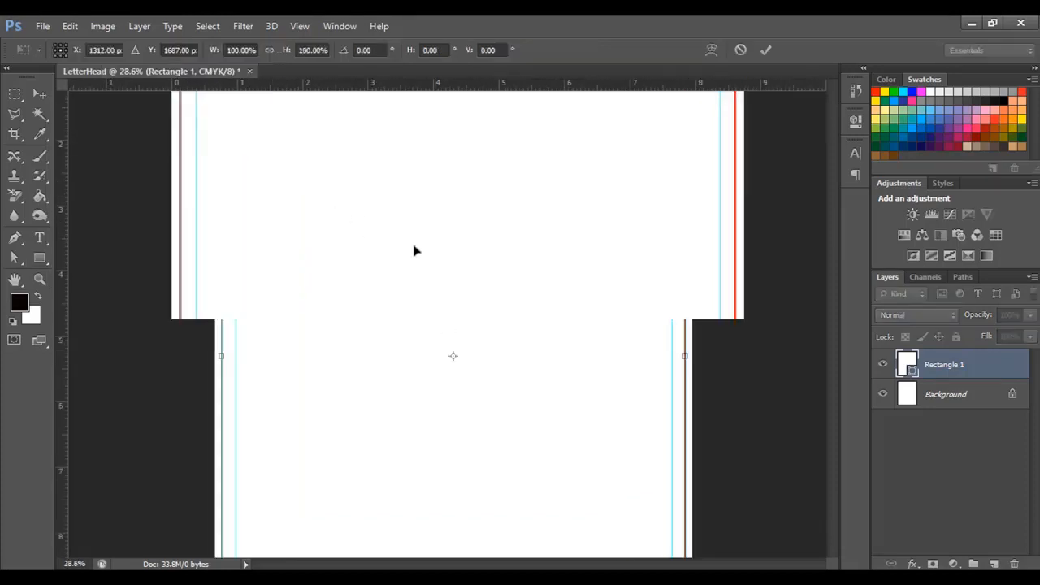
drag(341, 213, 413, 409)
scroll(376, 364, up, 3)
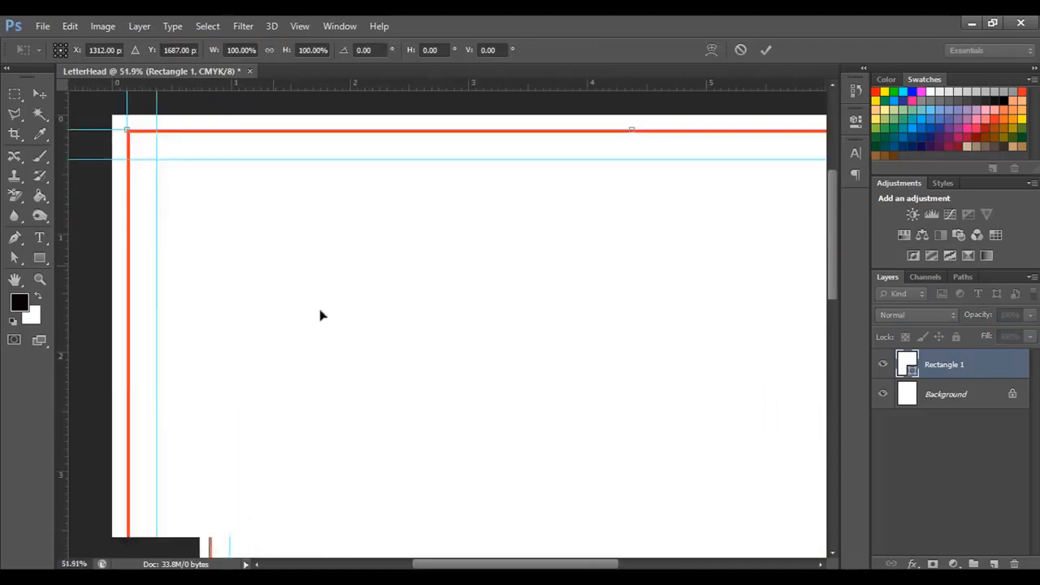
drag(274, 246, 485, 393)
scroll(394, 327, up, 3)
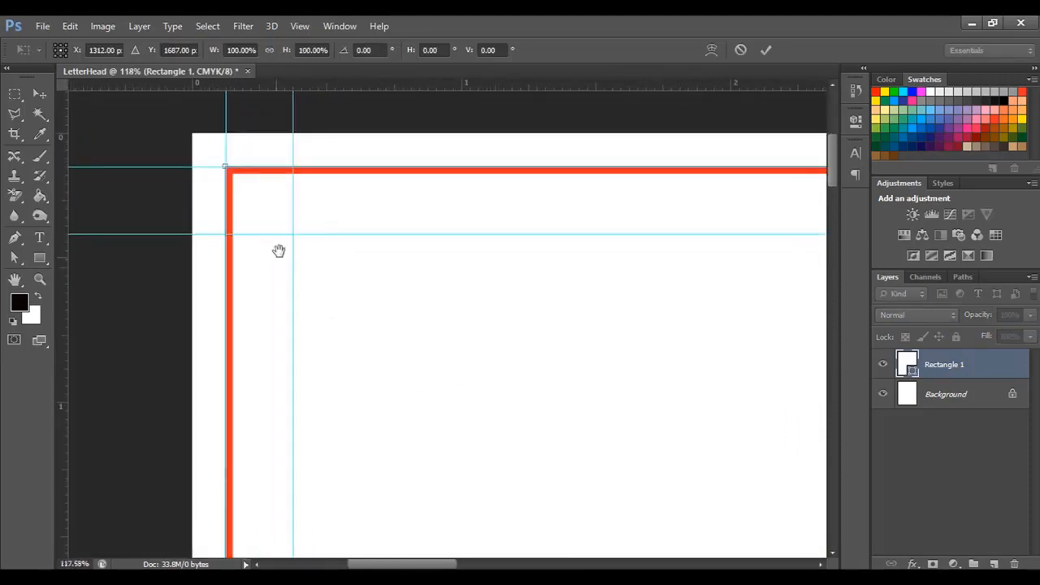
drag(278, 249, 404, 355)
drag(346, 268, 316, 238)
Stretch the rectangle's top-right corner out to the right edge of the canvas
drag(681, 323, 216, 308)
drag(665, 294, 585, 288)
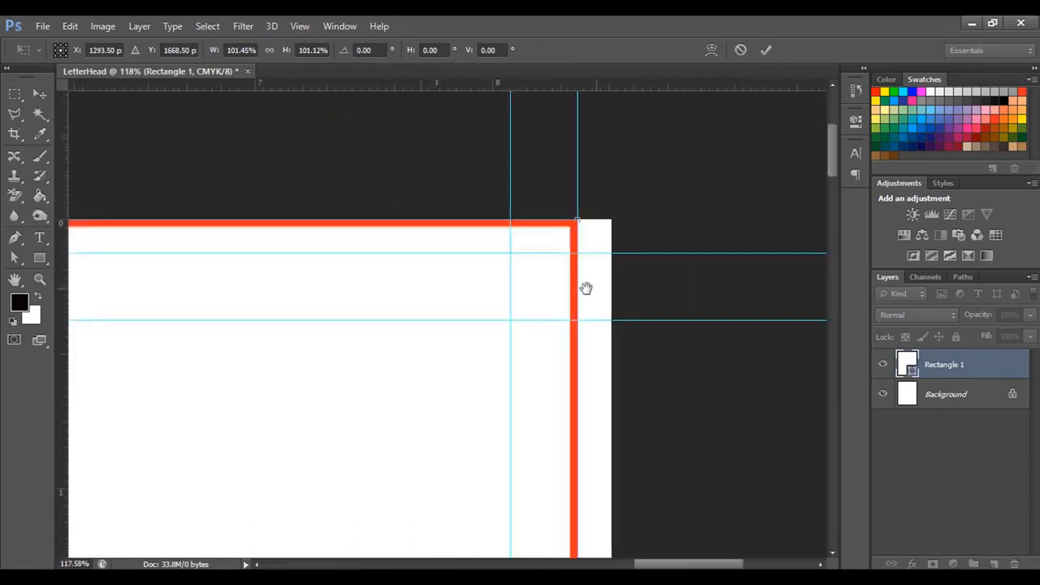
drag(575, 219, 607, 223)
Stretch the rectangle's bottom-right corner down to the canvas's bottom edge and commit the transform
scroll(692, 364, down, 1)
scroll(678, 111, down, 10)
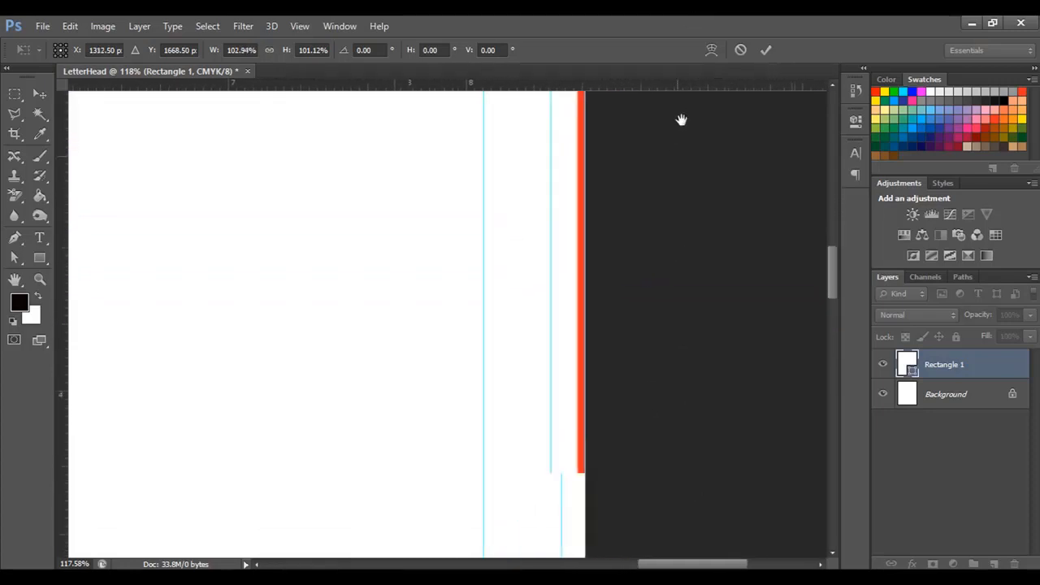
scroll(715, 364, down, 5)
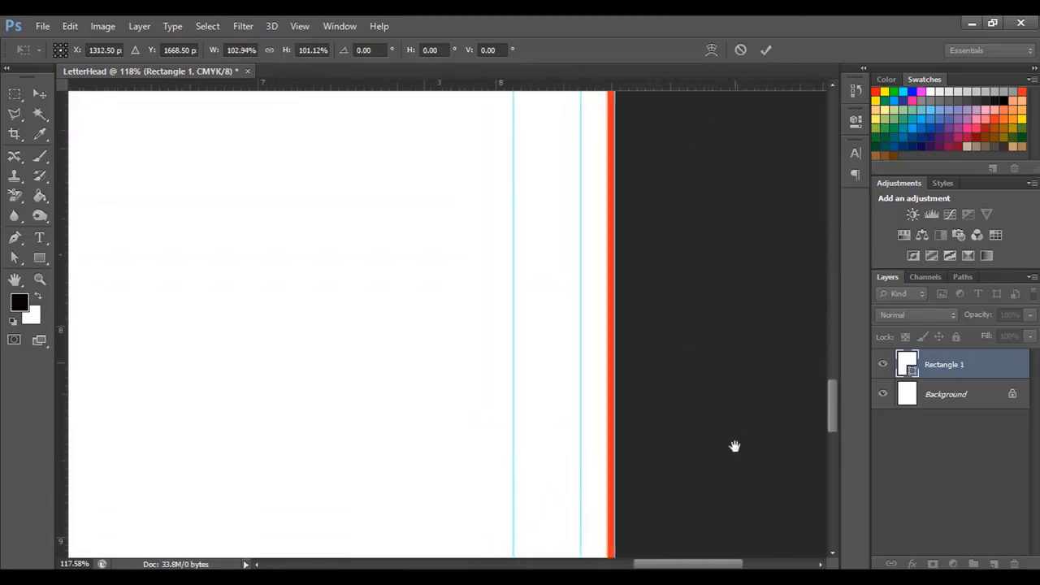
scroll(673, 444, left, 2)
drag(742, 495, 695, 160)
drag(689, 320, 787, 286)
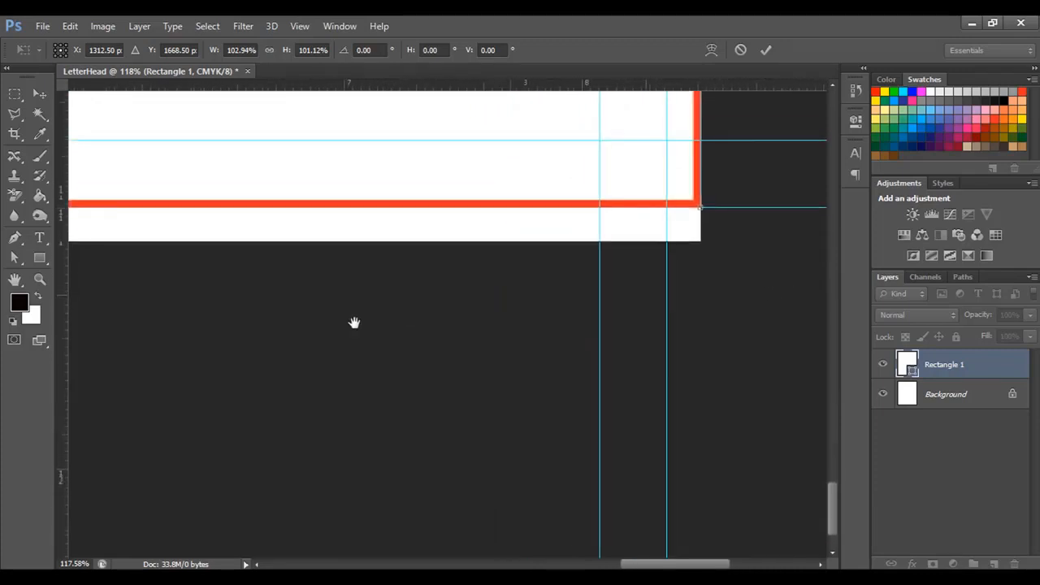
drag(317, 330, 346, 351)
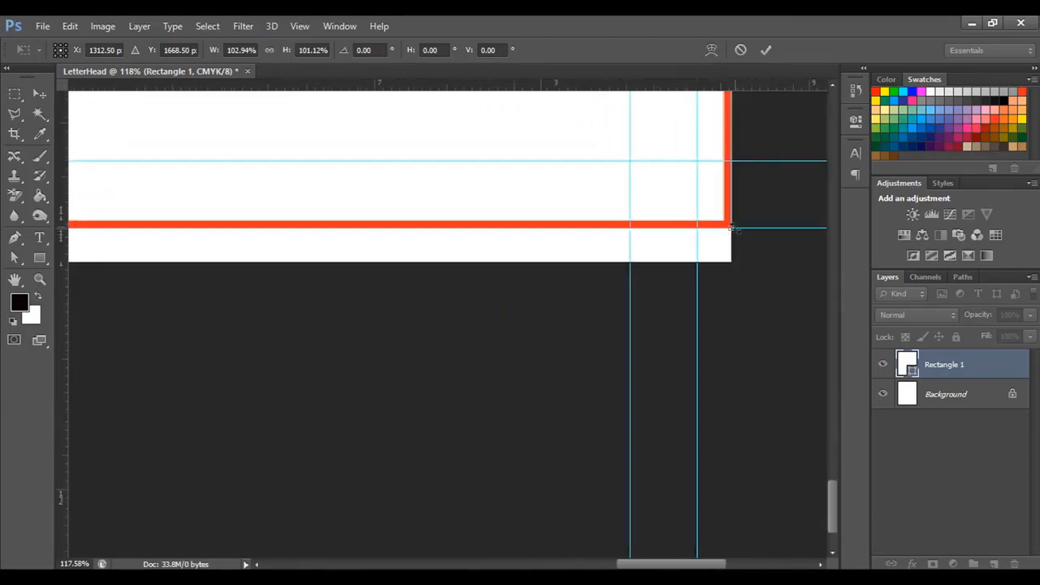
drag(732, 228, 732, 260)
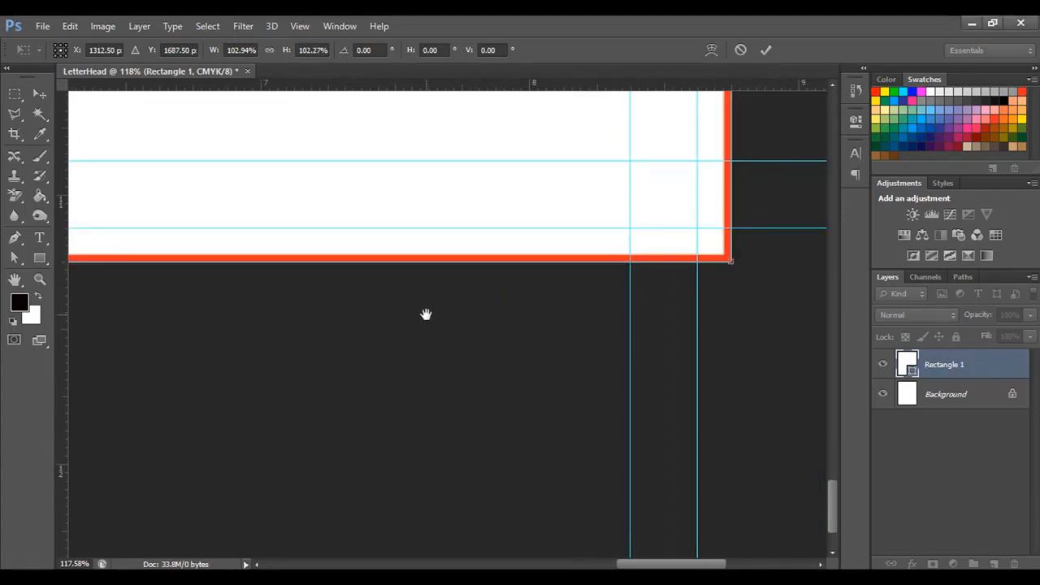
scroll(426, 313, down, 6)
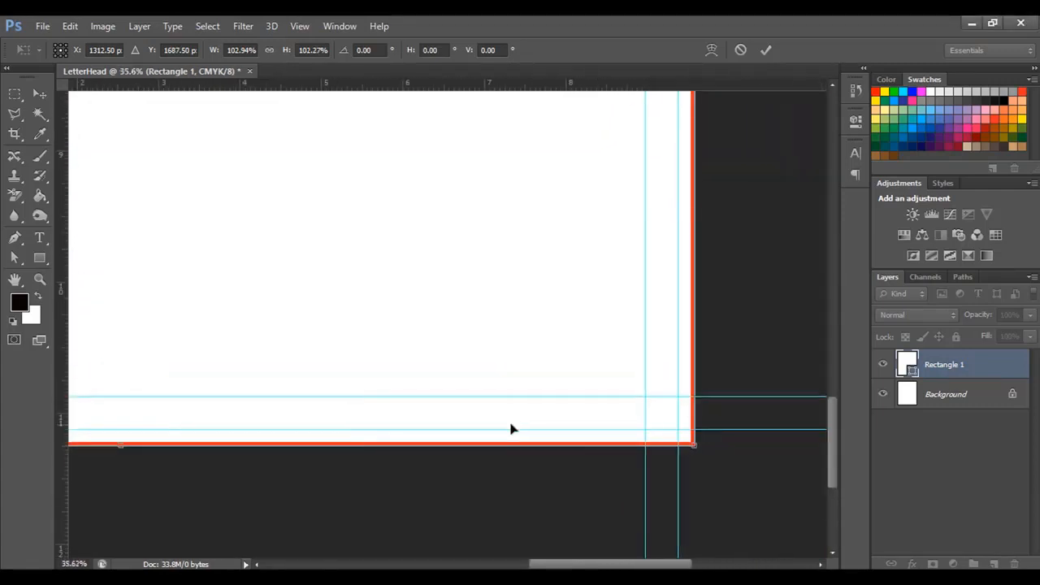
scroll(511, 428, down, 3)
key(Return)
Remove the rectangle's stroke and delete the locked Background layer
click(191, 49)
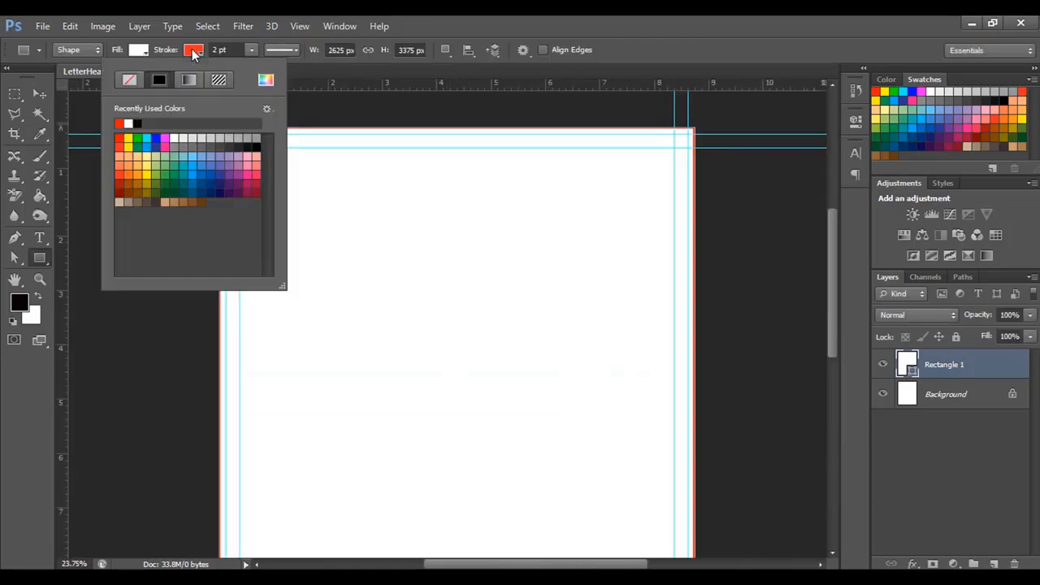
click(130, 79)
key(Return)
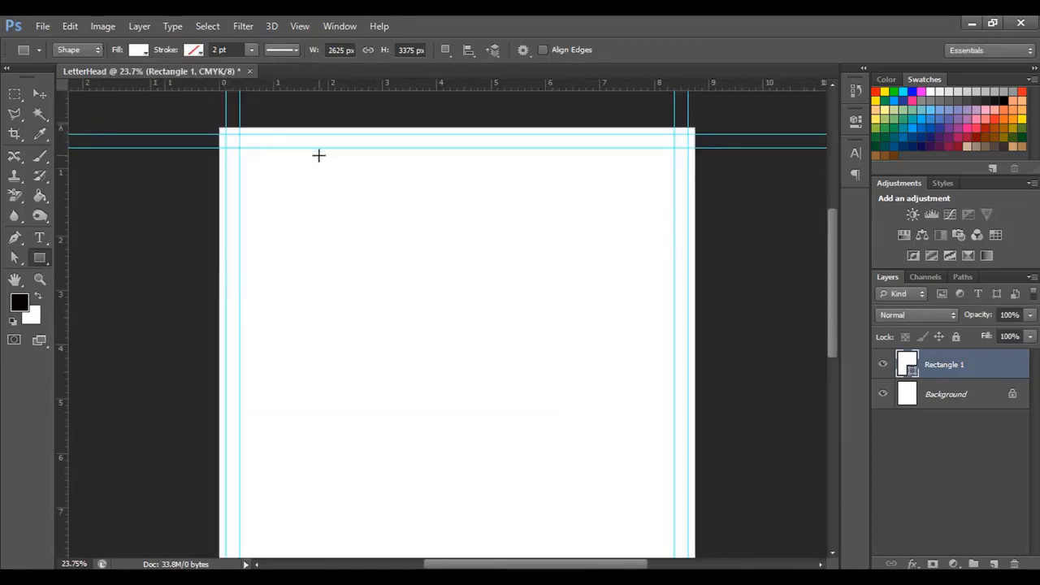
click(938, 392)
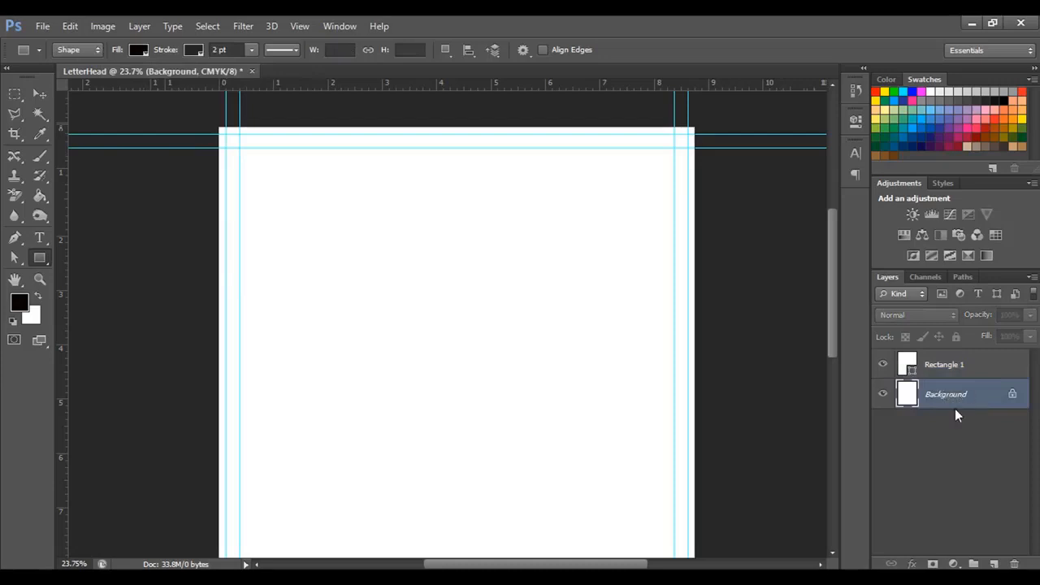
drag(948, 400, 1014, 563)
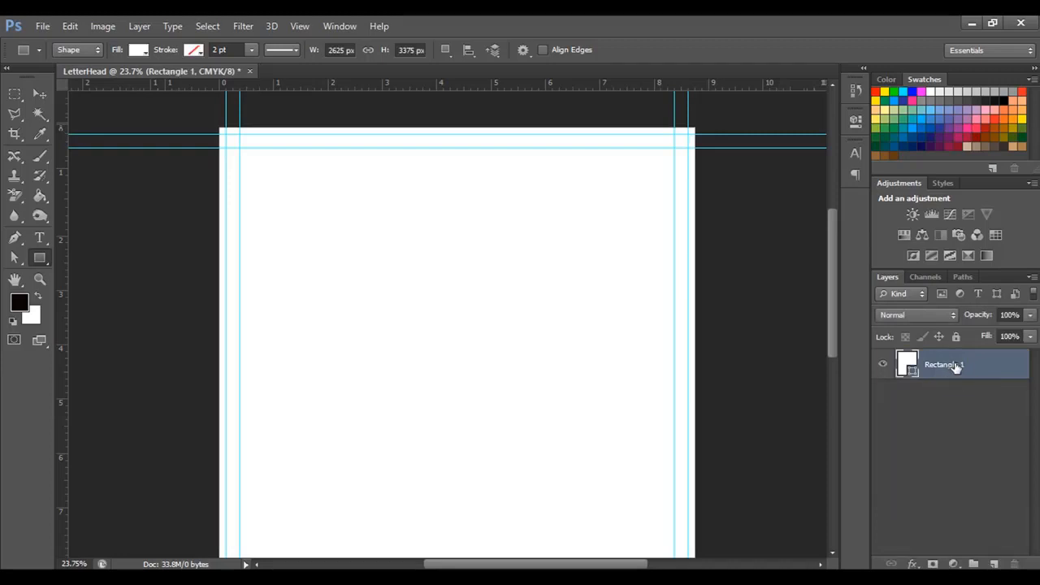
Put the Rectangle 1 layer into a new group named Bg
key(ctrl+g)
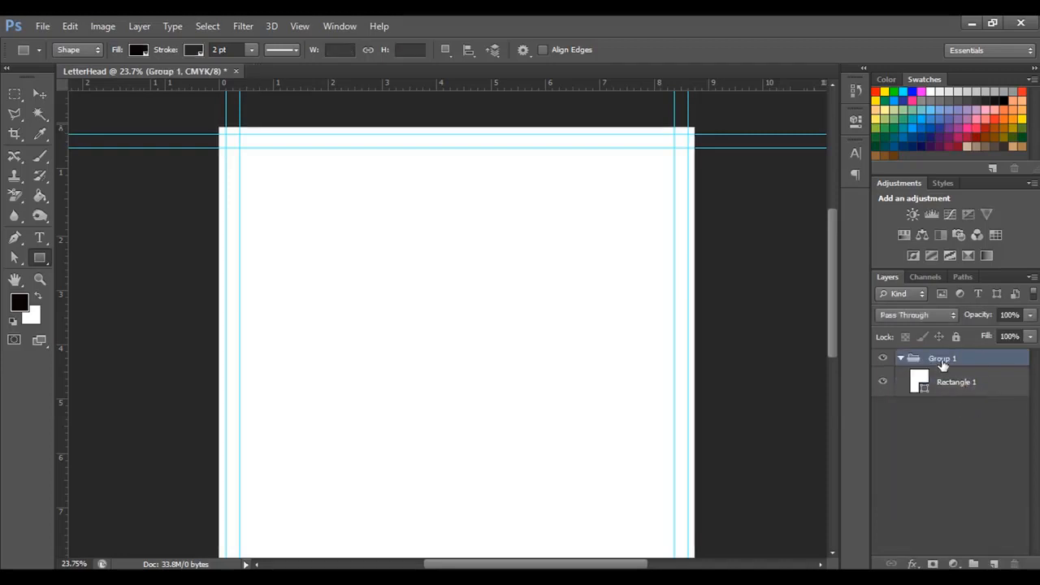
double_click(955, 358)
text(Bg)
key(Return)
Duplicate the Rectangle 1 layer and move the copy out of the Bg group, above it
click(949, 388)
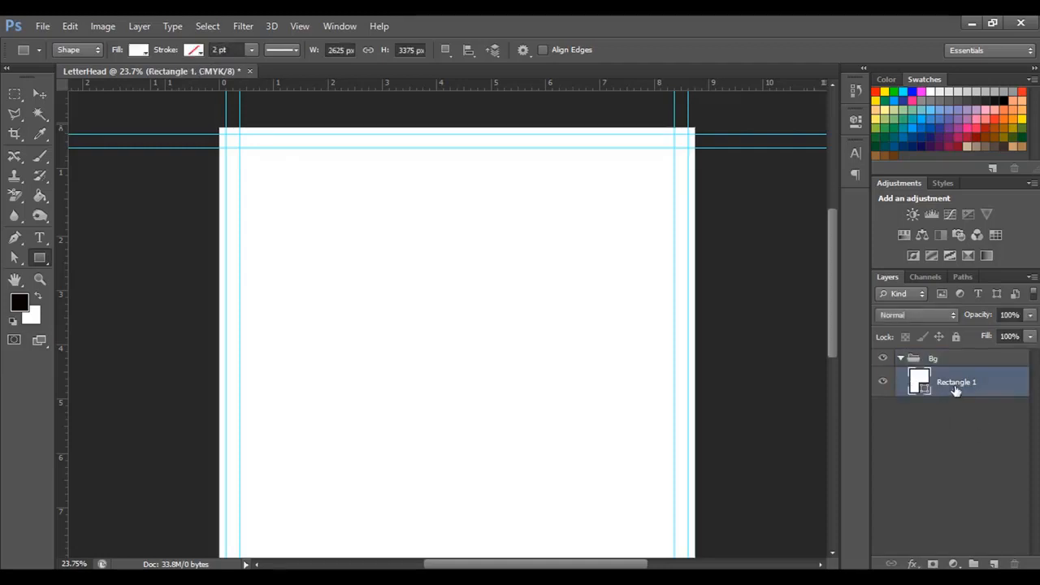
click(965, 447)
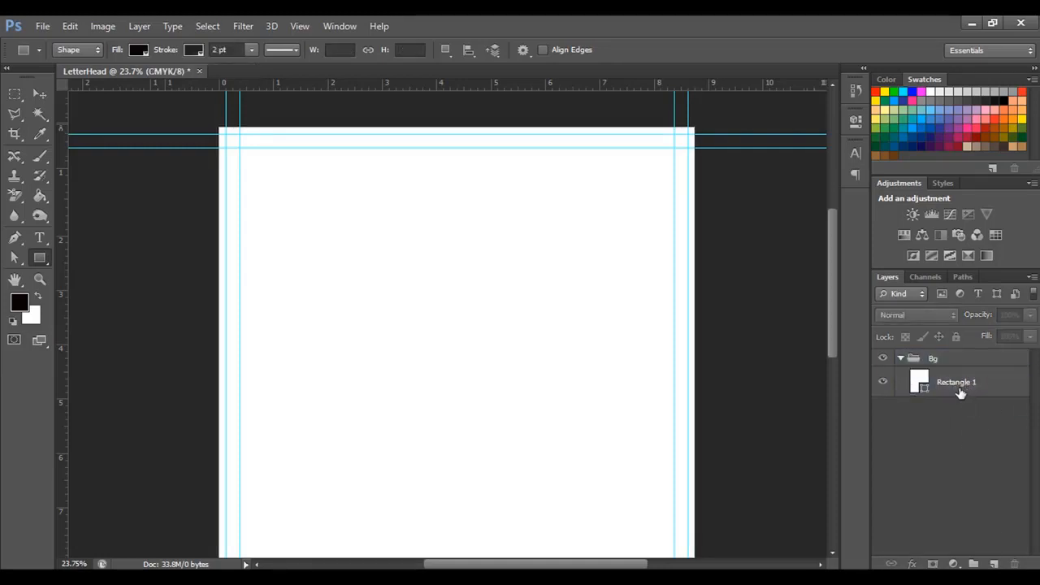
click(959, 389)
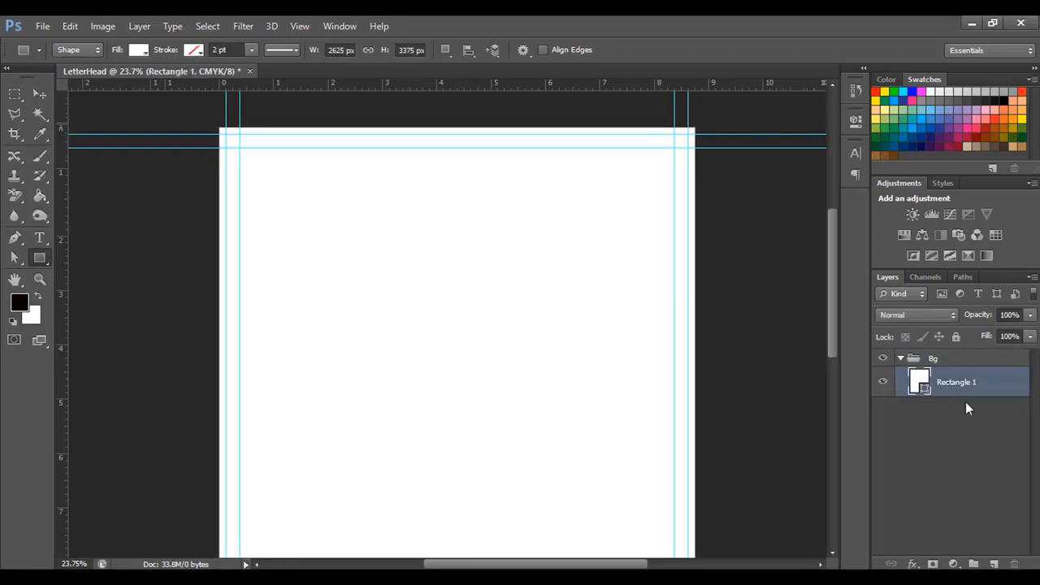
key(ctrl+j)
drag(967, 385, 950, 350)
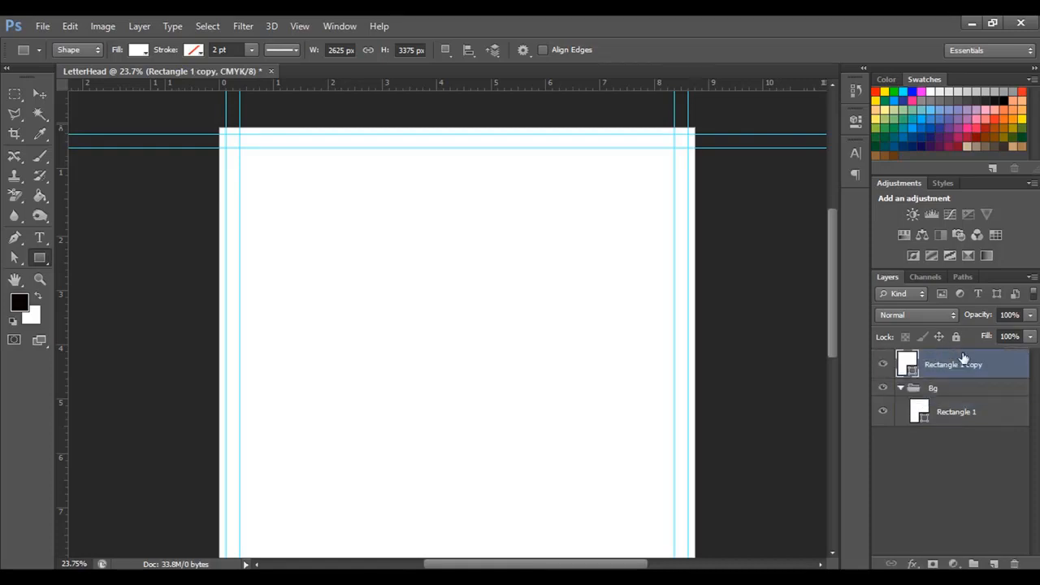
Set the rectangle copy to no fill with a 9 pt stroke in the recently used orange-red color
click(140, 50)
click(75, 81)
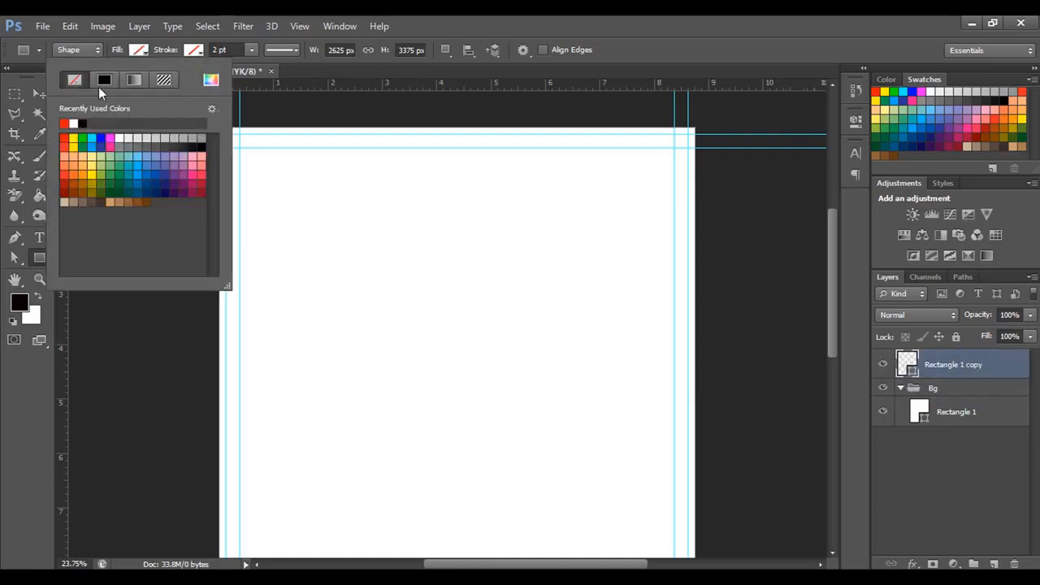
click(191, 53)
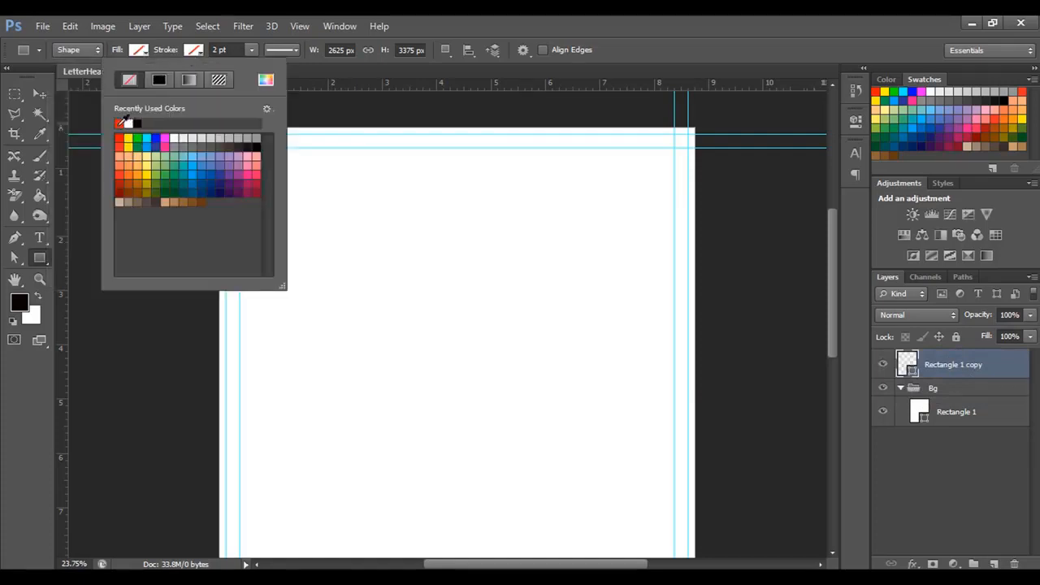
click(118, 123)
click(194, 54)
double_click(215, 50)
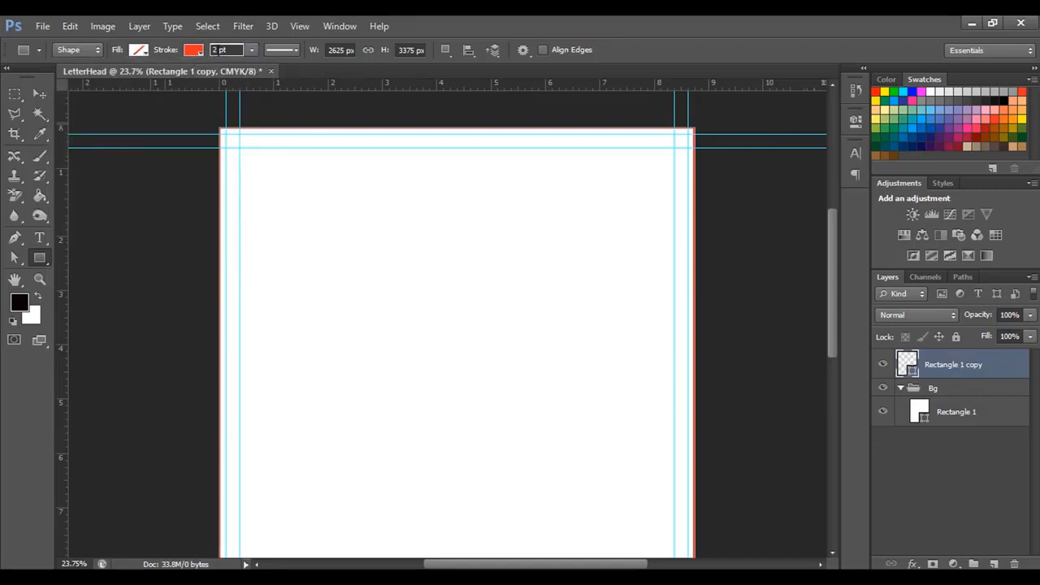
text(9)
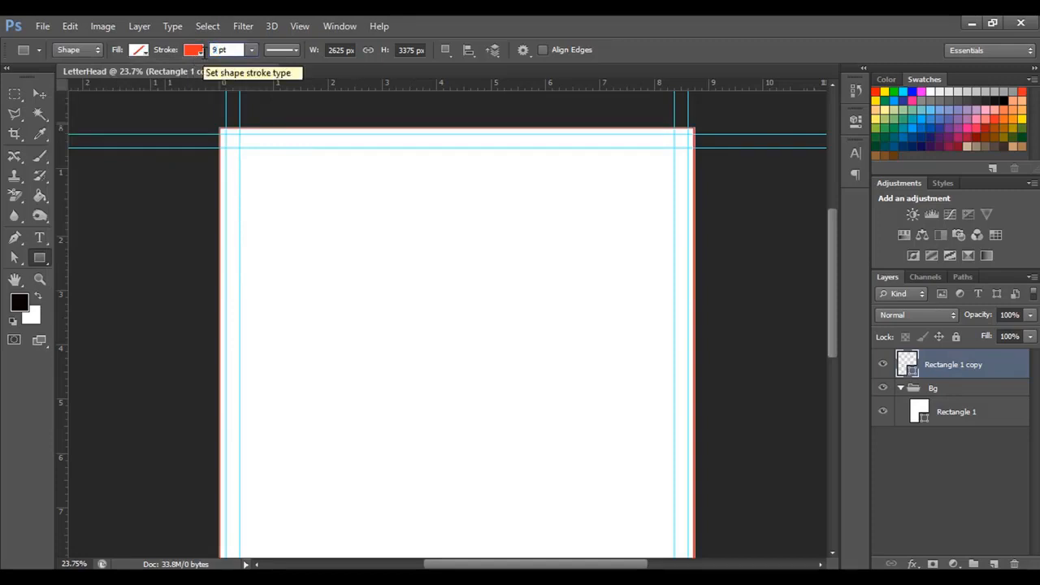
key(Return)
Examine how the orange-red border lines up with the outer guides at the page's top-left corner and around the whole page
scroll(452, 134, up, 3)
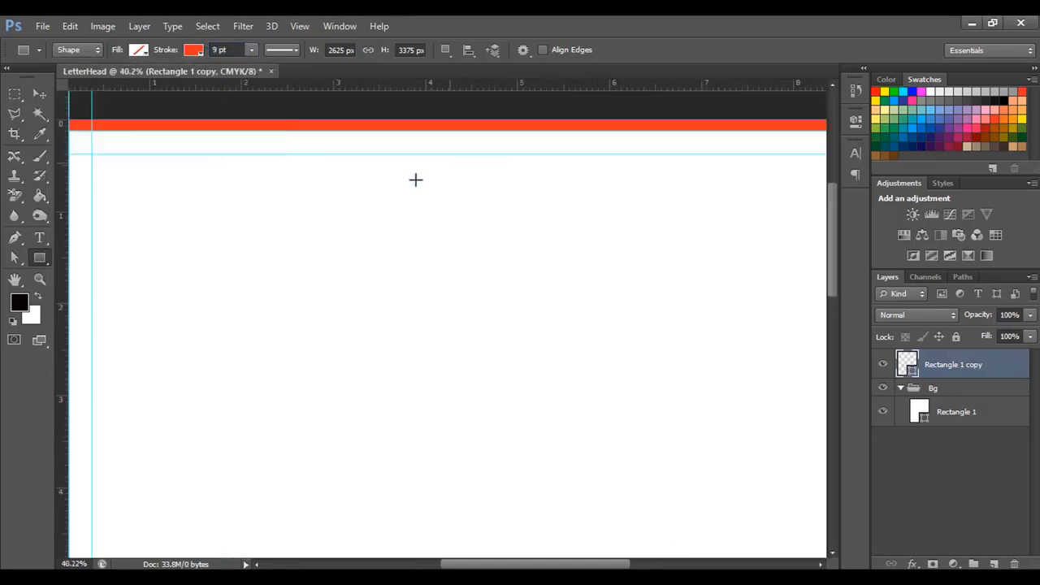
drag(244, 183, 504, 226)
scroll(476, 228, up, 3)
scroll(476, 228, up, 2)
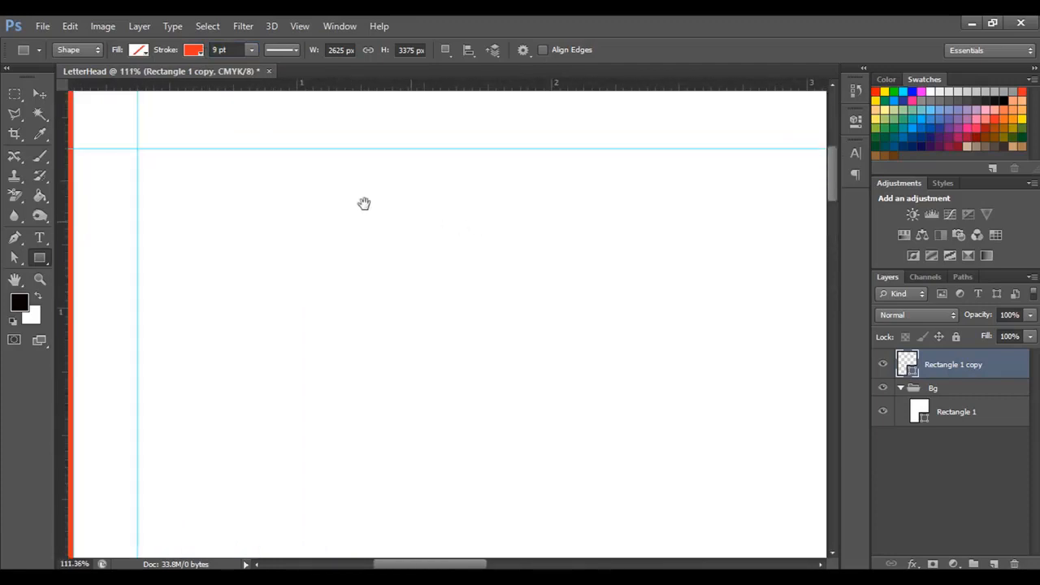
drag(365, 204, 515, 320)
scroll(430, 263, down, 3)
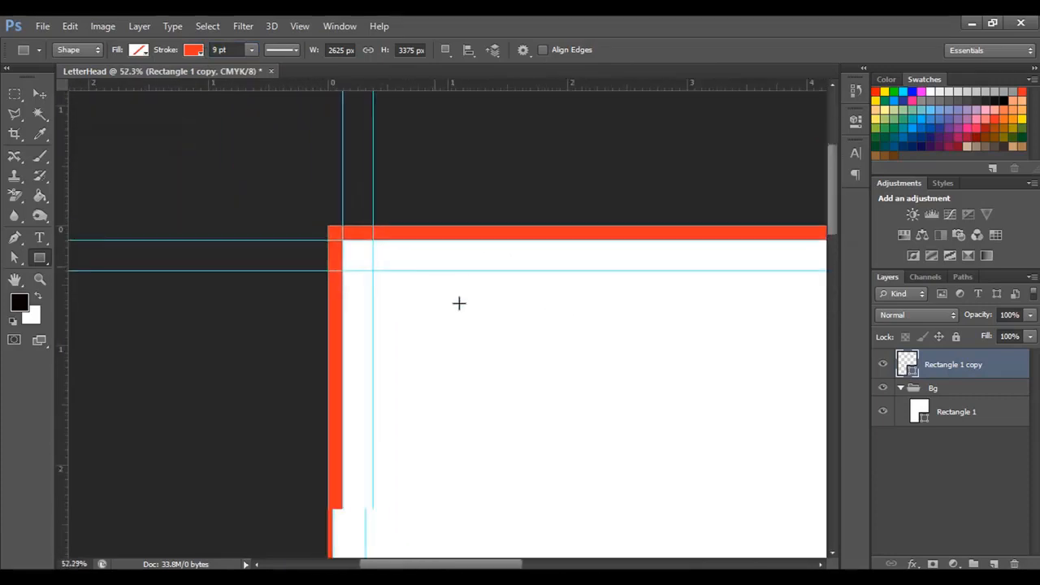
drag(457, 301, 499, 255)
scroll(393, 180, left, 3)
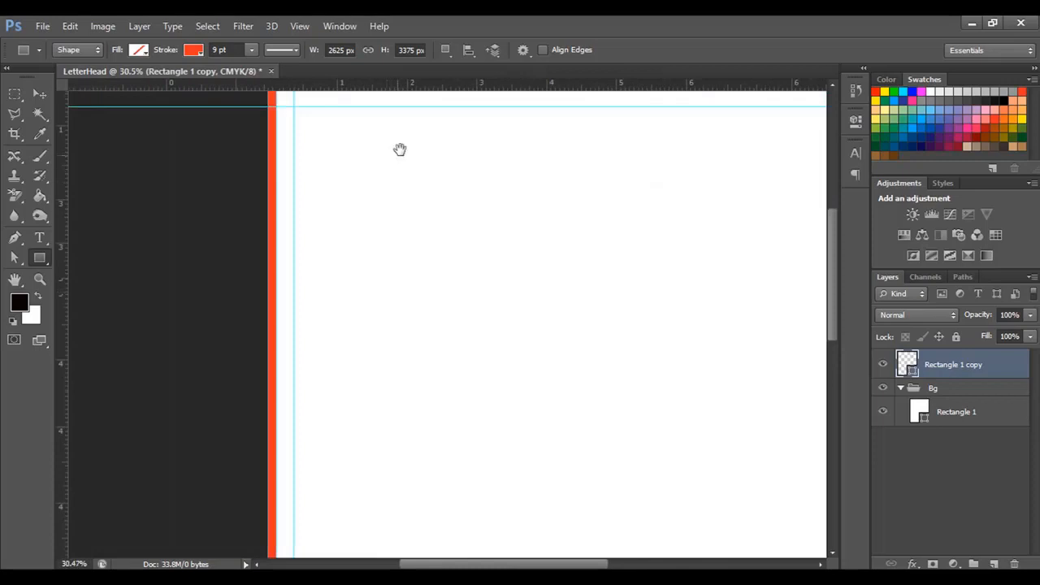
drag(399, 149, 379, 309)
scroll(379, 308, up, 4)
key(ctrl+0)
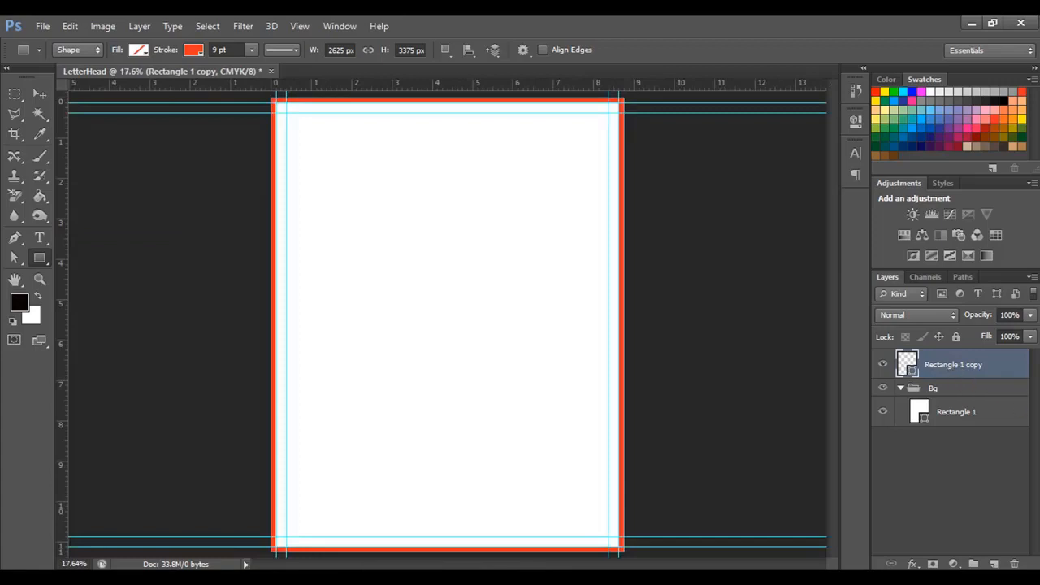
Put the rectangle copy into a new group named Bleed and collapse the group
key(ctrl+g)
double_click(962, 359)
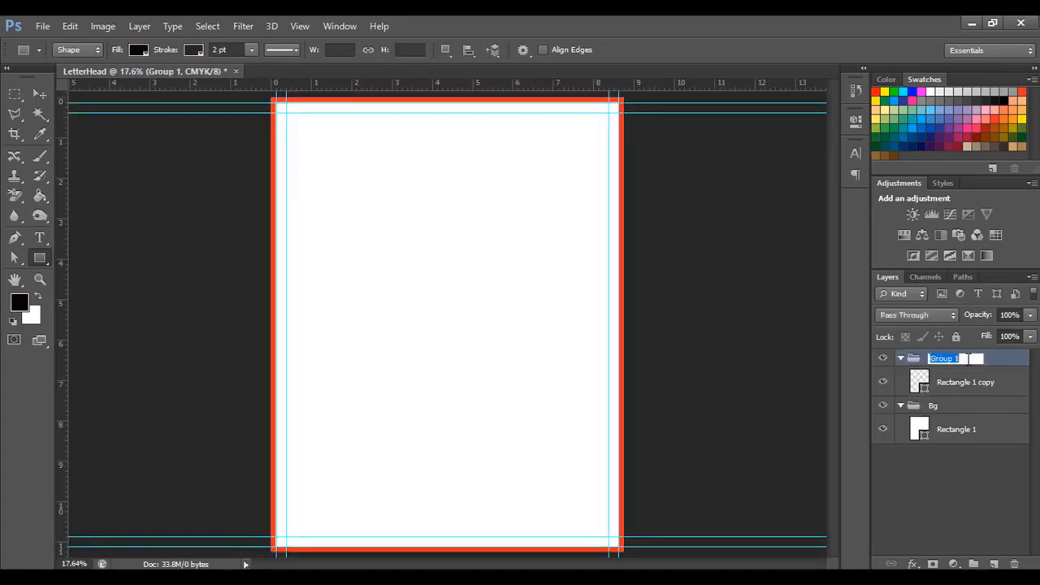
text(Bleed)
click(900, 358)
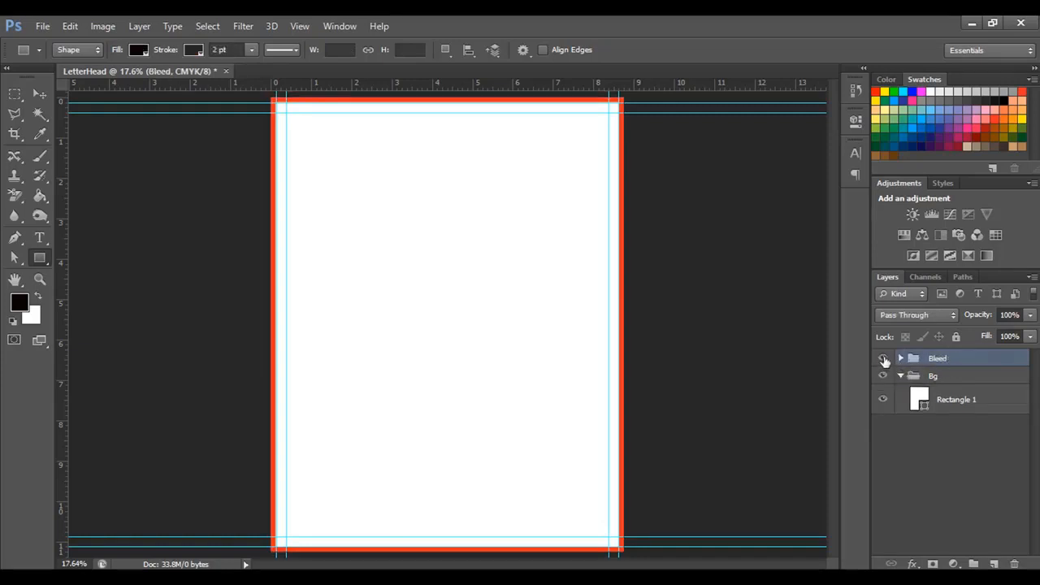
Hide the Bleed group and label it with the Red layer color
click(883, 358)
right_click(882, 358)
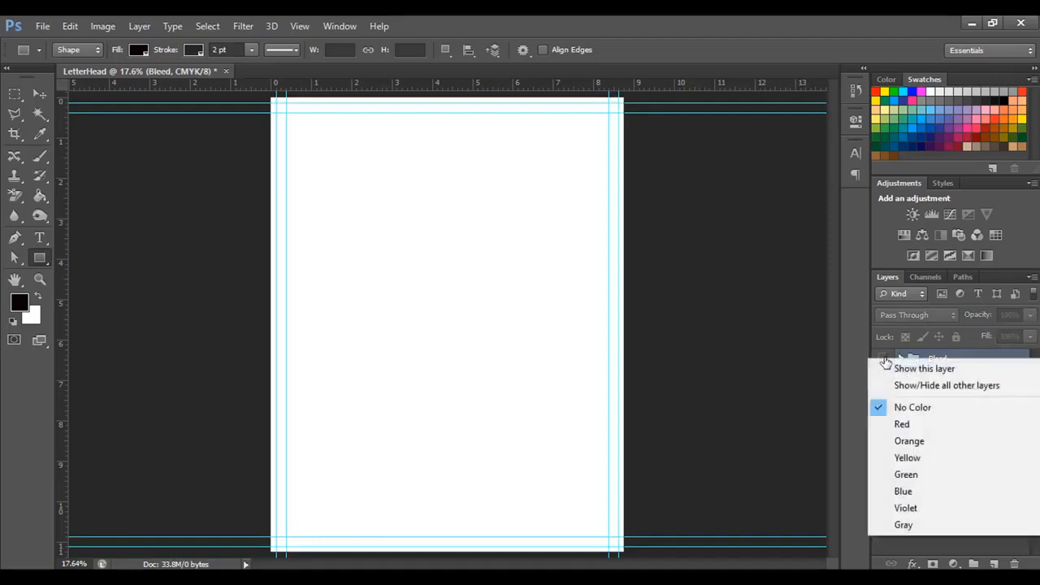
click(904, 424)
scroll(633, 367, down, 1)
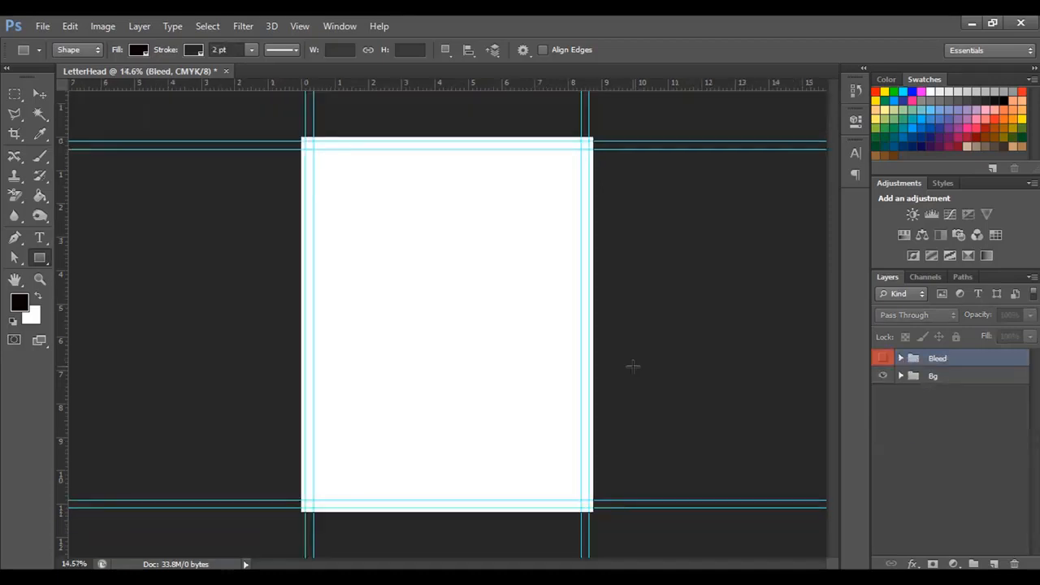